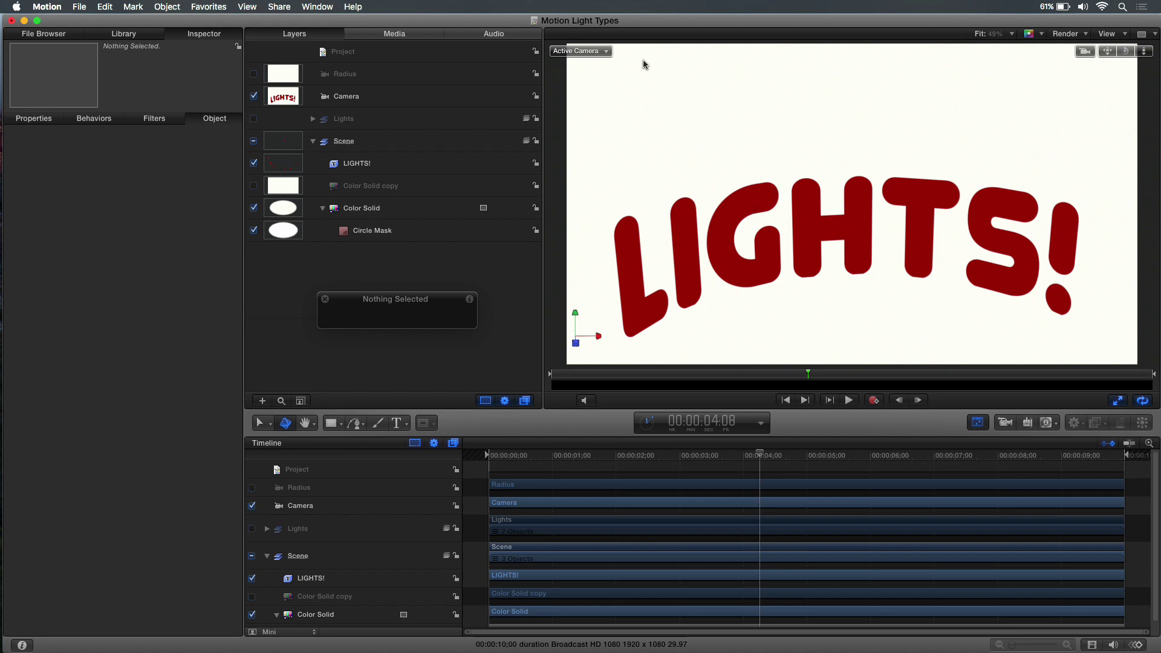
- Preview the scene from the Perspective camera, return to Active Camera, and select the LIGHTS! layer
{"action": "left_click", "coordinate": [605, 53]}
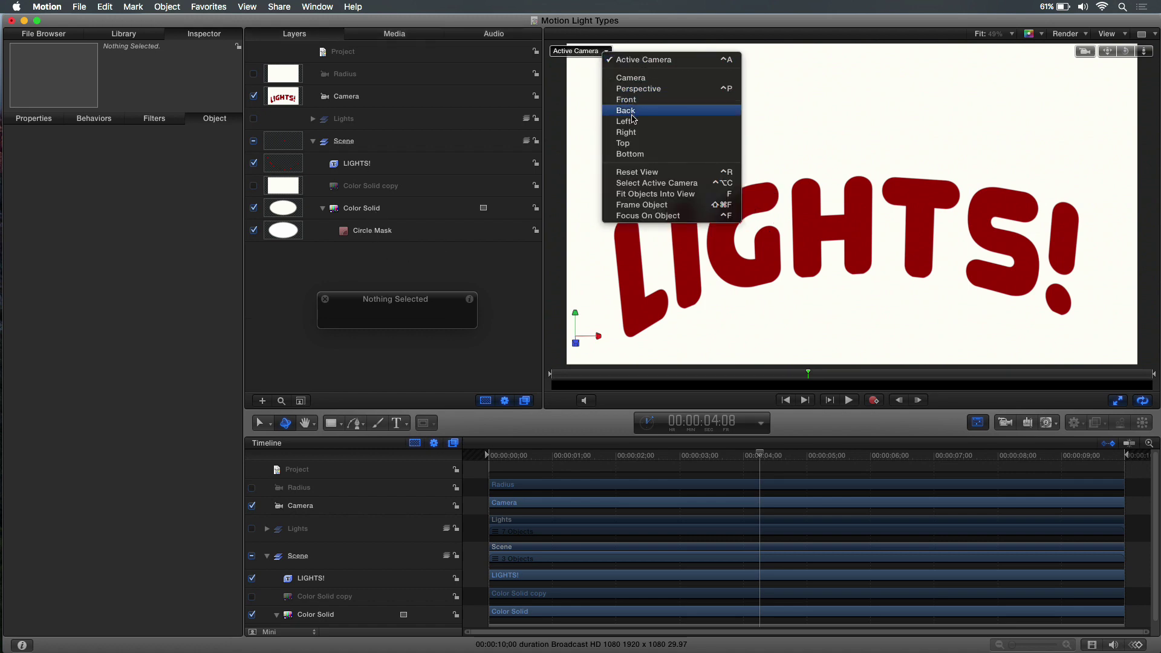
{"action": "left_click", "coordinate": [643, 94]}
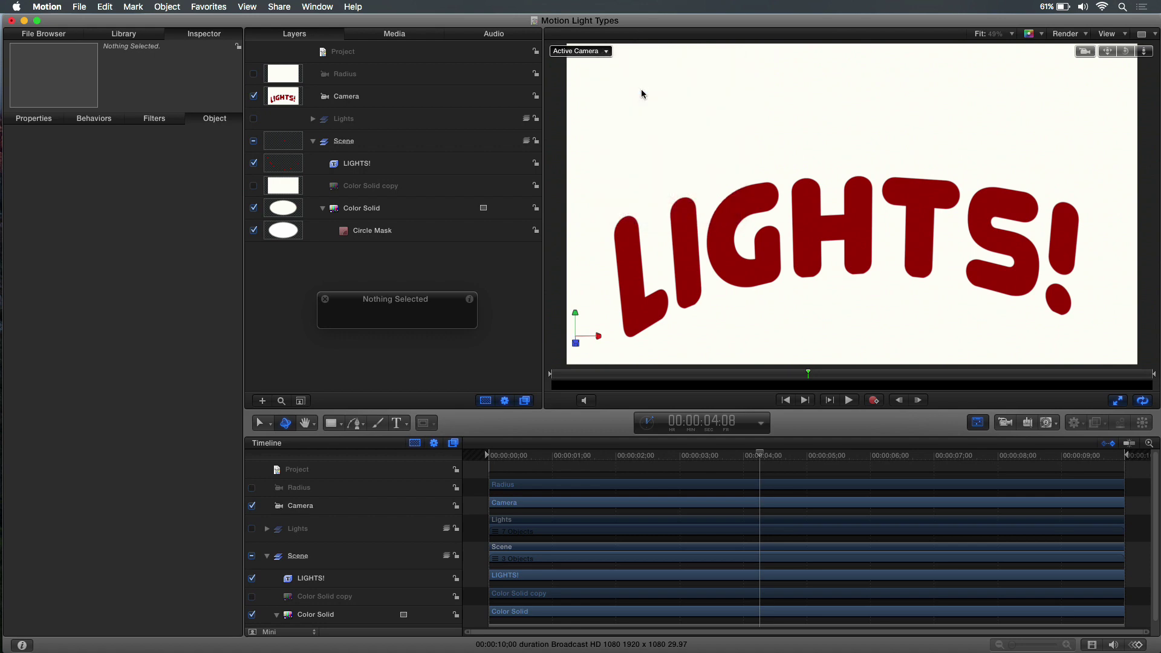
{"action": "left_click", "coordinate": [388, 142]}
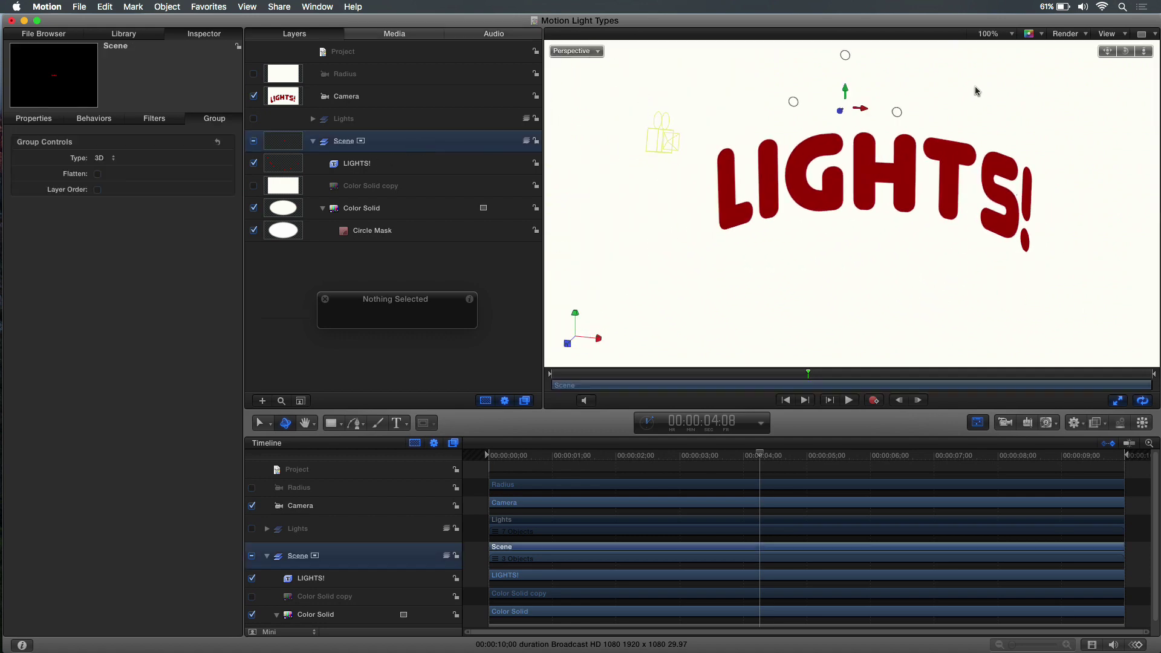
{"action": "mouse_move", "coordinate": [1126, 51]}
{"action": "left_mouse_down"}
{"action": "mouse_move", "coordinate": [1160, 61]}
{"action": "mouse_move", "coordinate": [1132, 52]}
{"action": "left_mouse_up"}
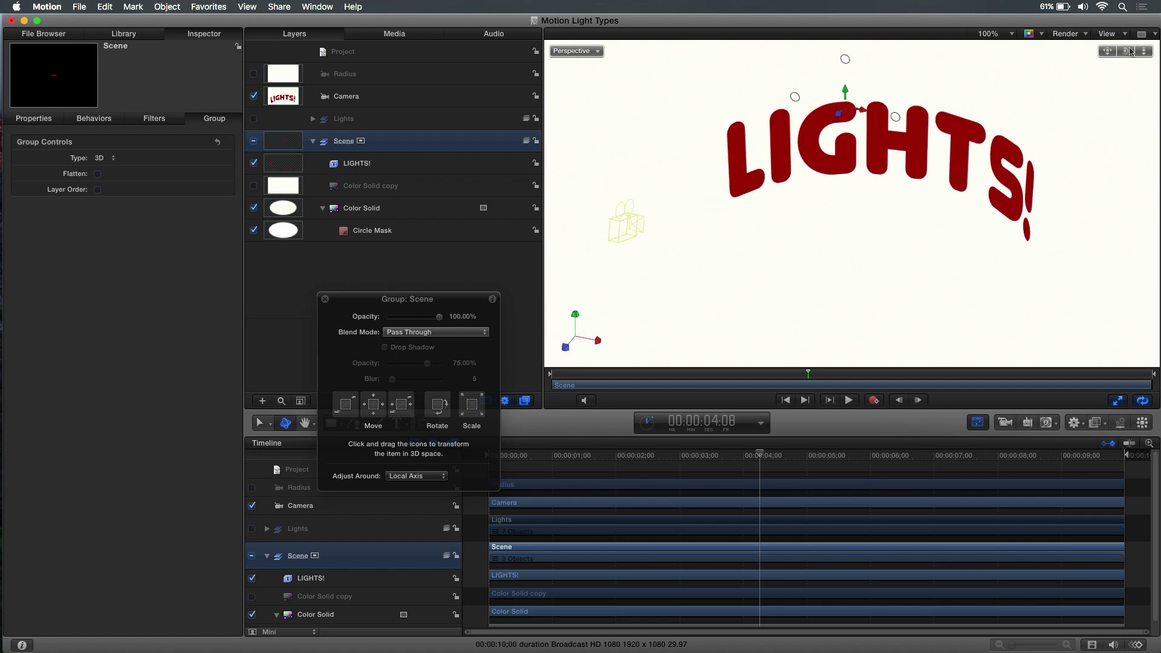
{"action": "key", "text": "ctrl+a"}
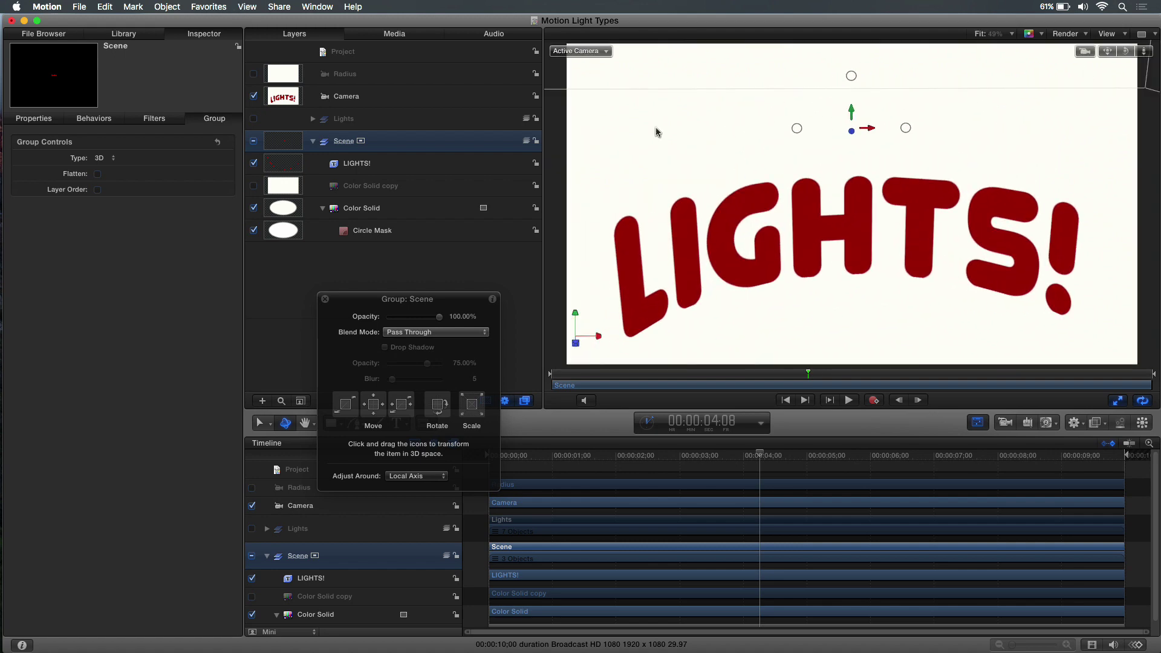
{"action": "left_click", "coordinate": [404, 169]}
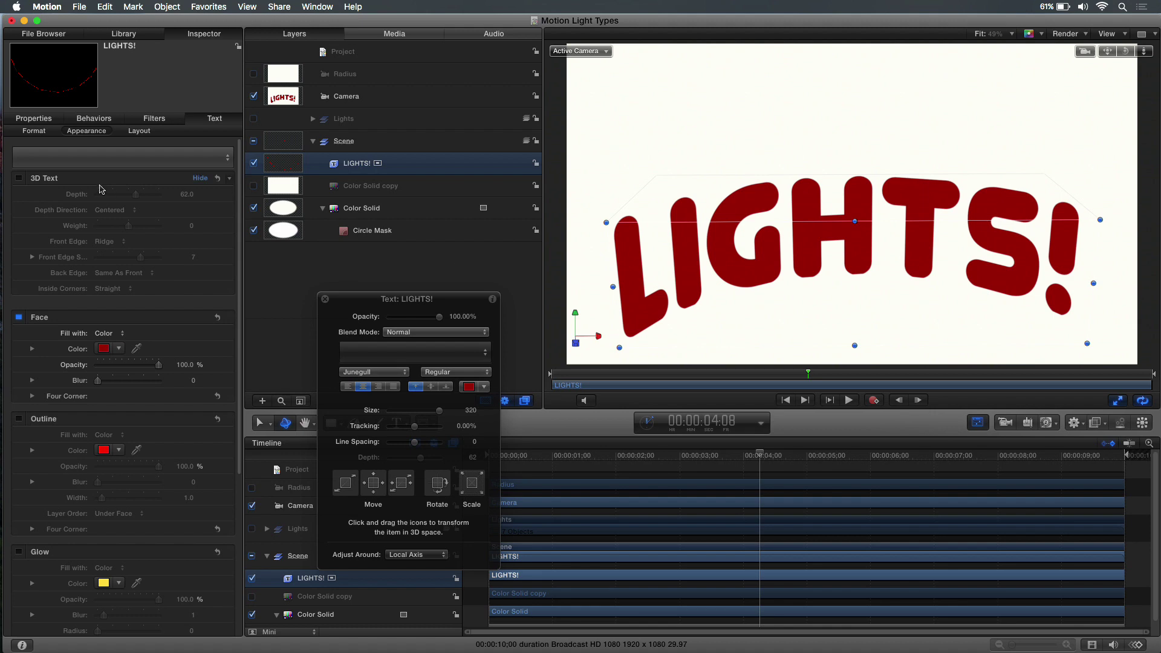
- Enable 3D Text on LIGHTS!, set Lighting Style to Off, and uncheck Environment
{"action": "left_click", "coordinate": [19, 179]}
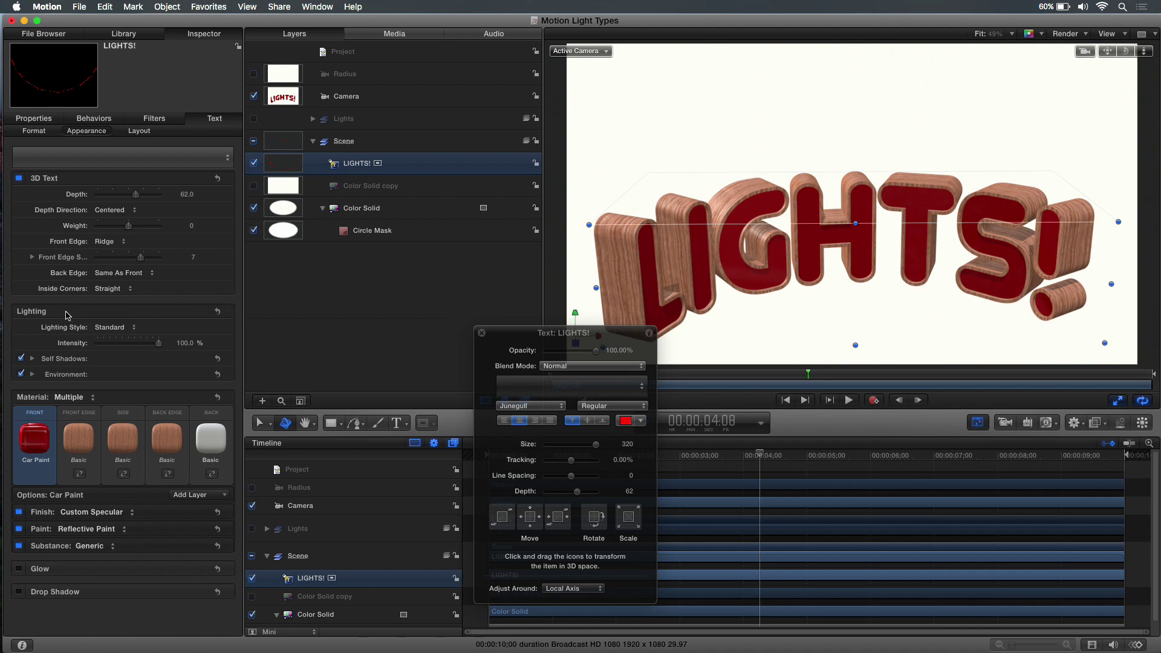
{"action": "left_click", "coordinate": [123, 332]}
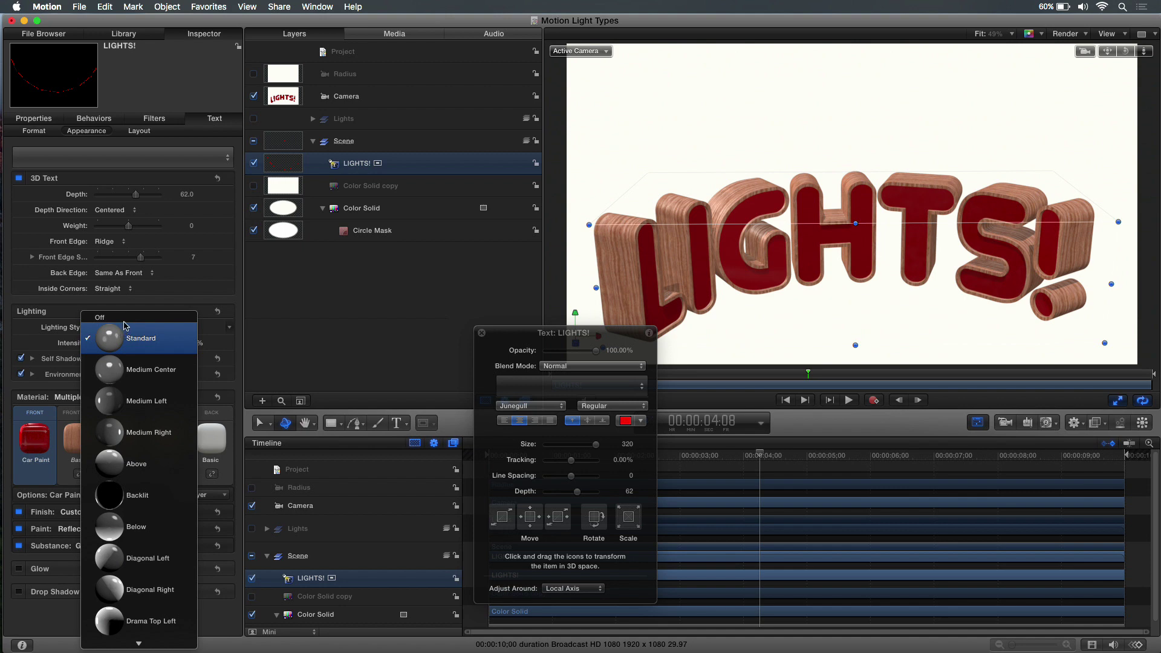
{"action": "left_click", "coordinate": [125, 319]}
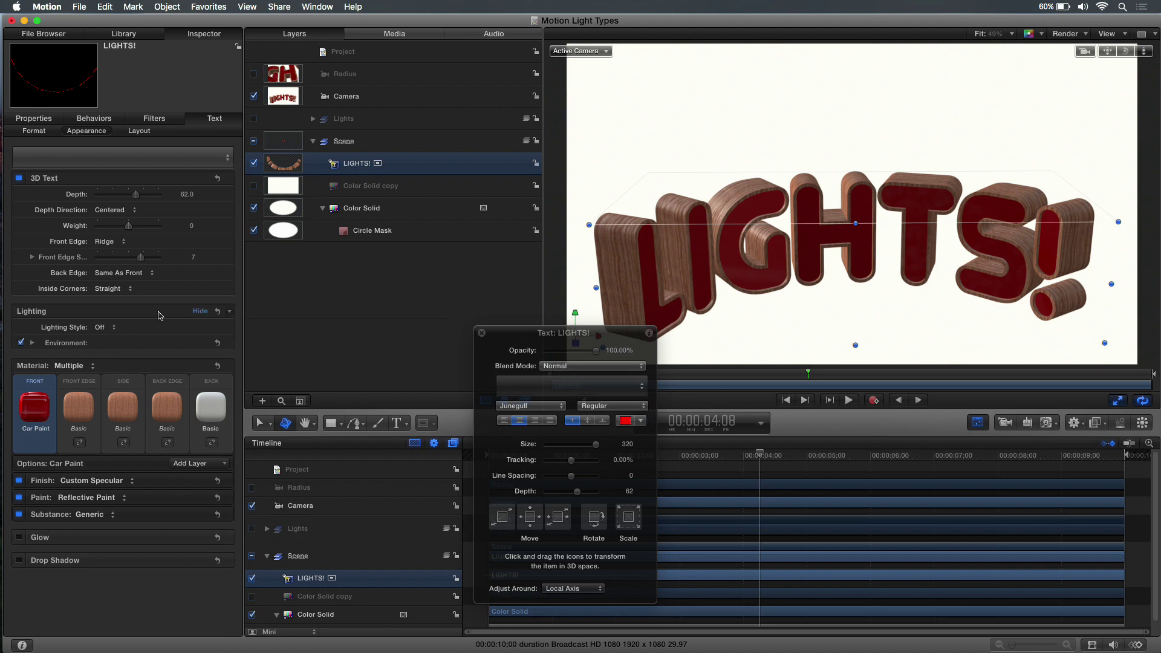
{"action": "left_click", "coordinate": [23, 343]}
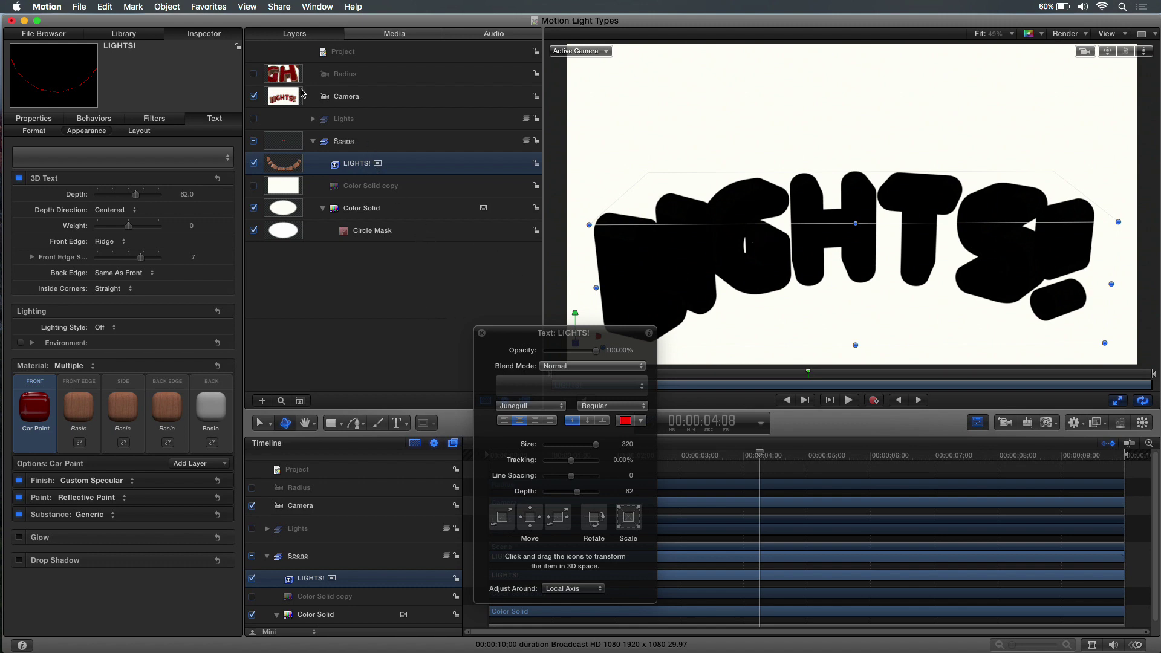
{"action": "left_click", "coordinate": [167, 7]}
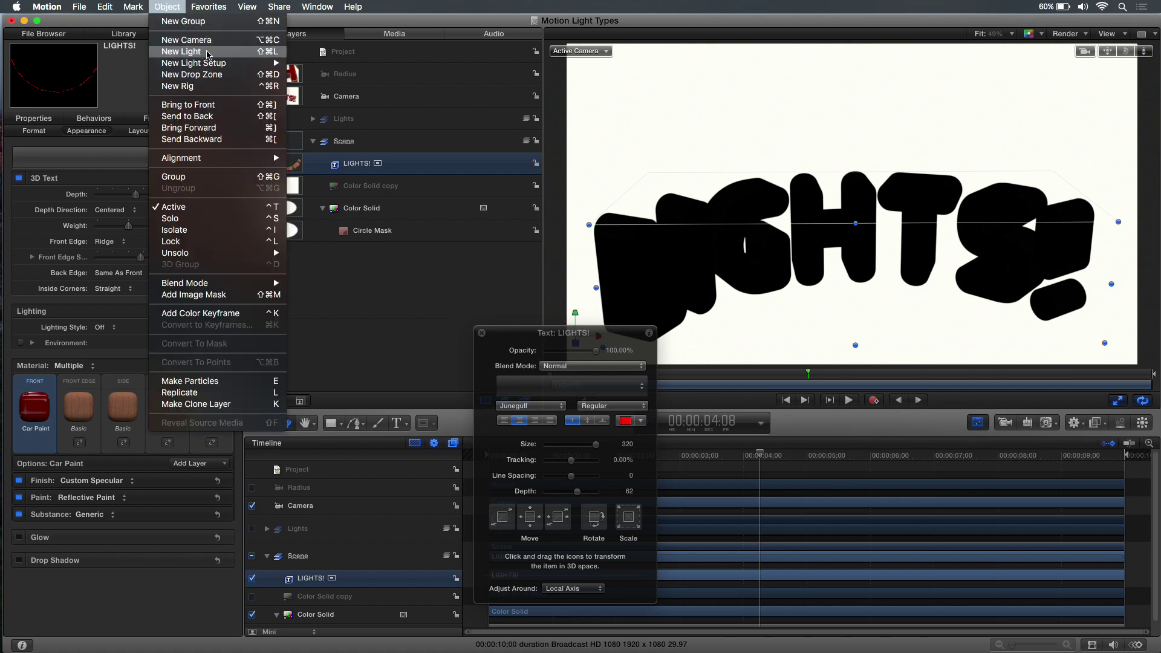
- Add a new Point light with Shadows enabled
{"action": "left_click", "coordinate": [207, 55]}
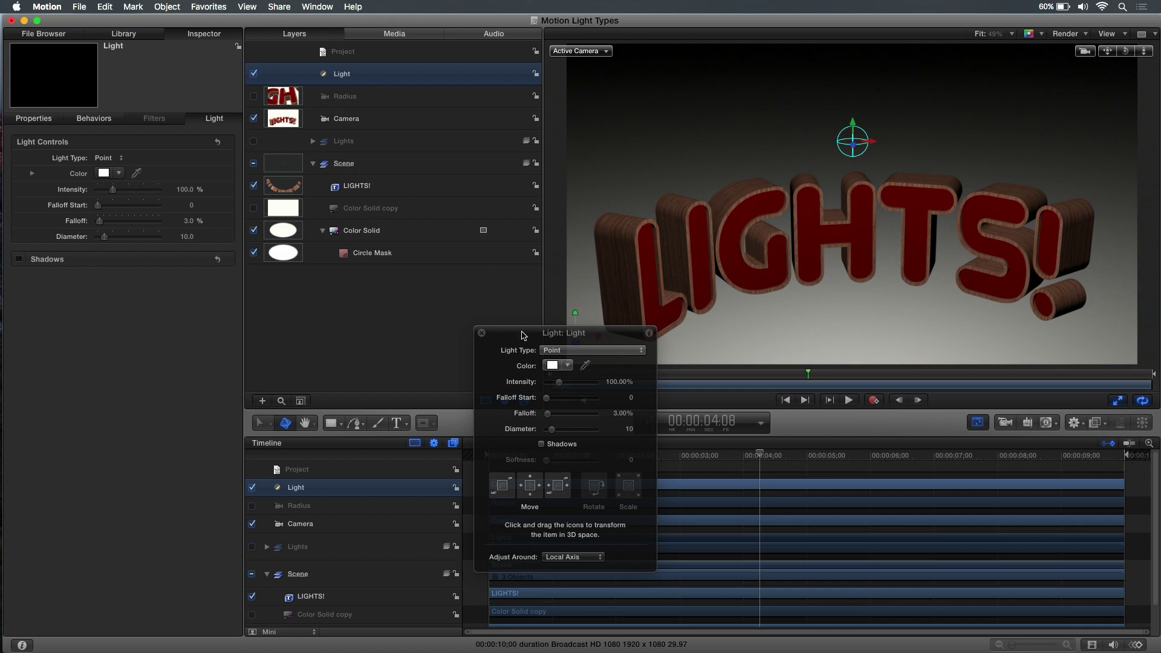
{"action": "left_click_drag", "start_coordinate": [524, 335], "coordinate": [449, 138]}
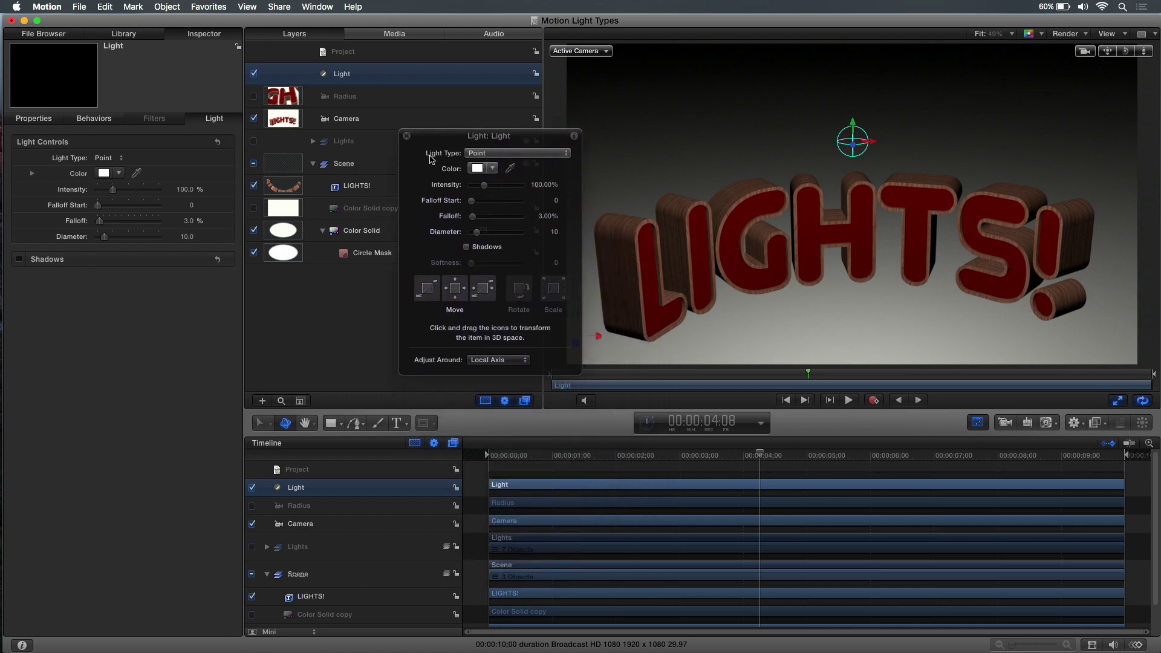
{"action": "left_click", "coordinate": [530, 156]}
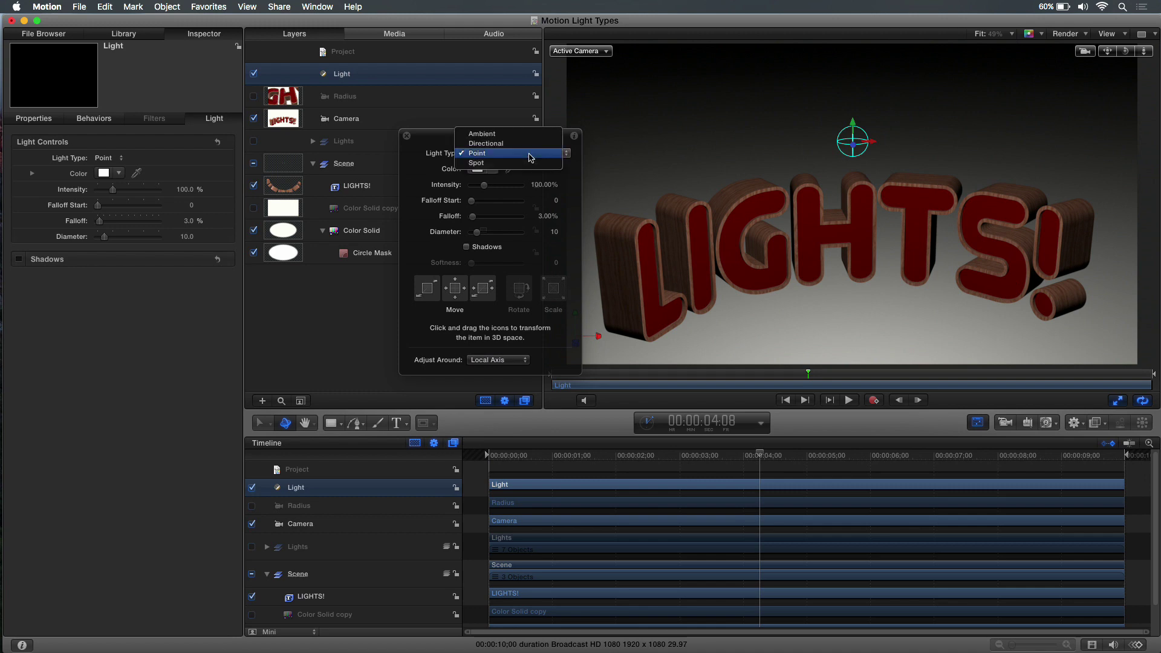
{"action": "left_click", "coordinate": [460, 154]}
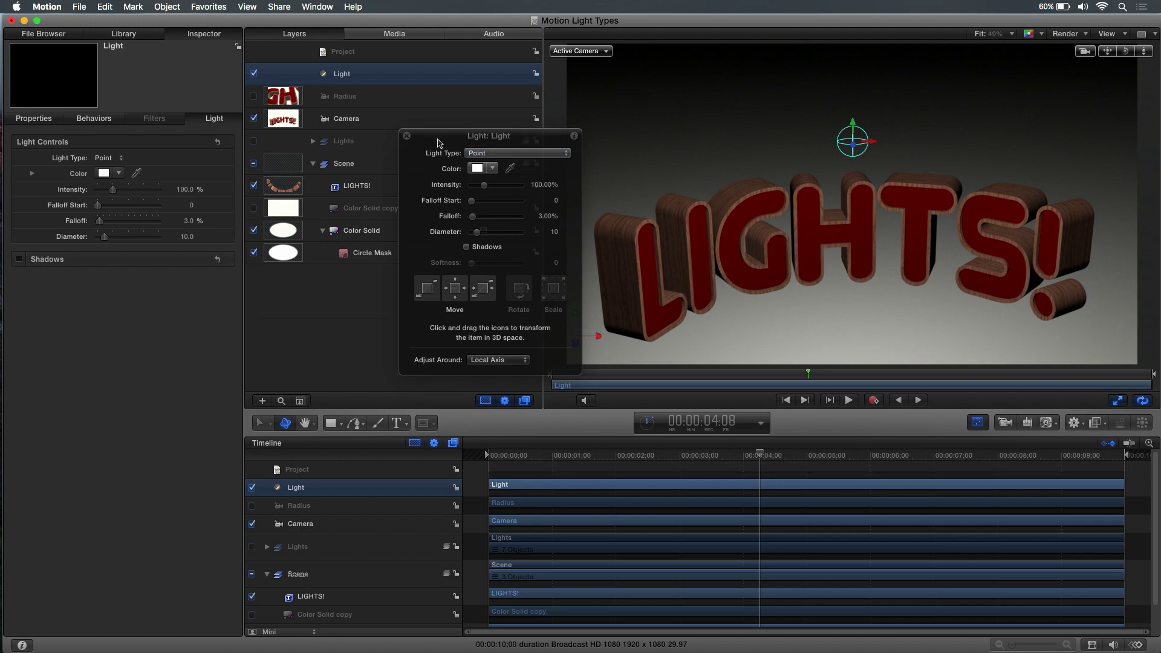
{"action": "left_click_drag", "start_coordinate": [441, 143], "coordinate": [457, 134]}
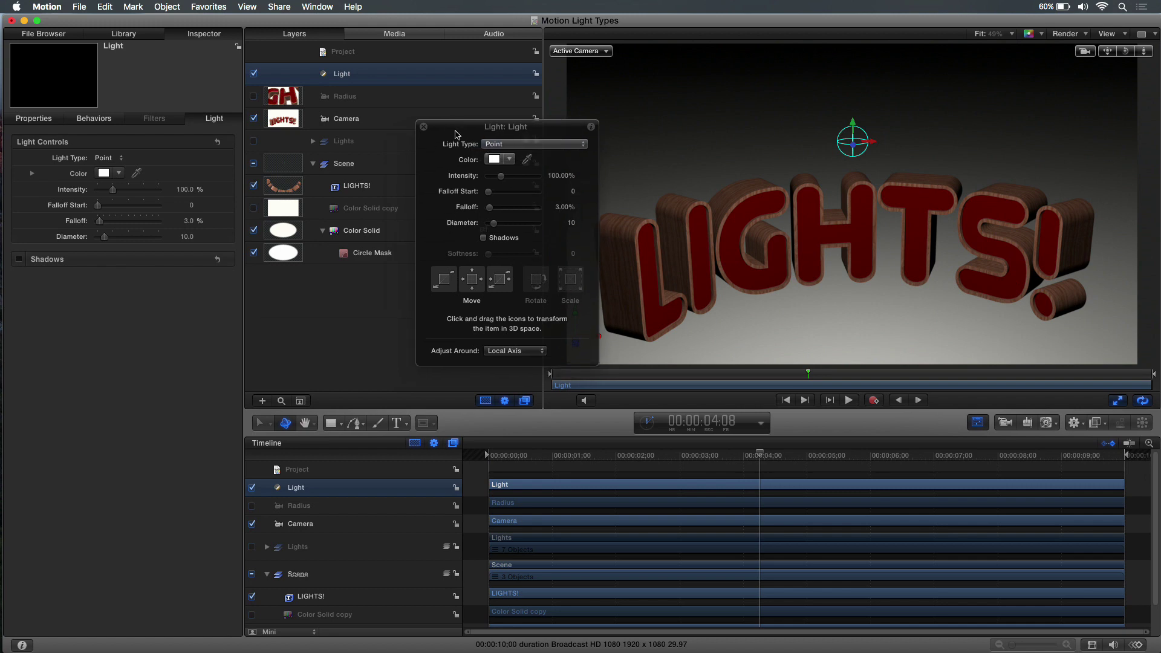
{"action": "left_click", "coordinate": [485, 238]}
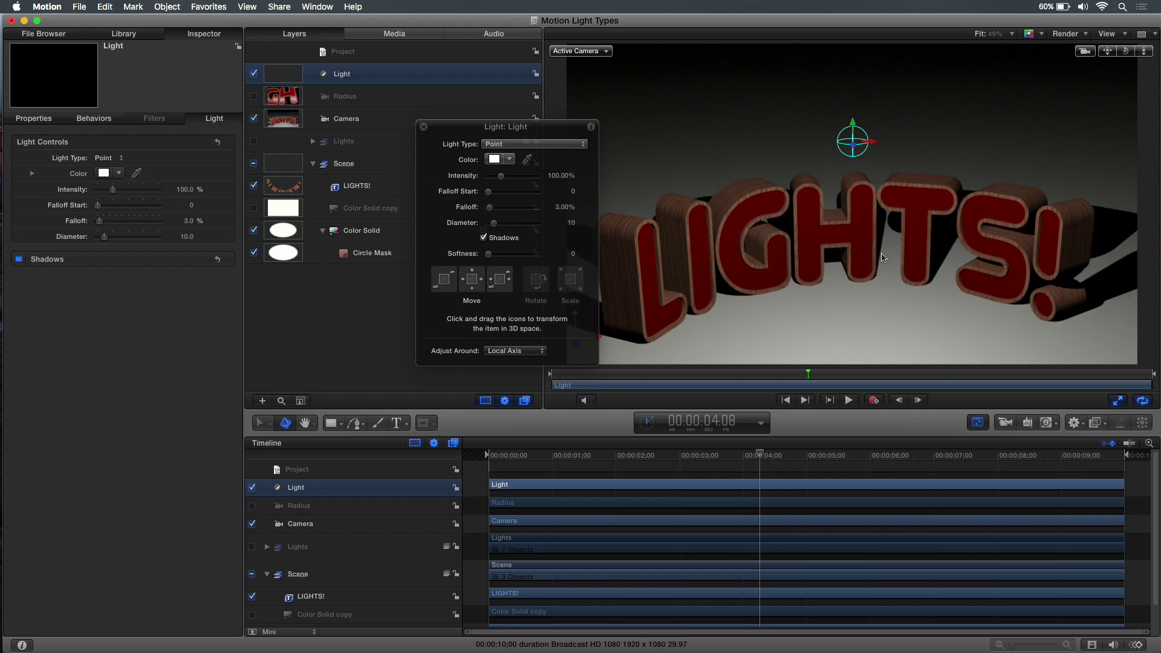
- Raise the point light's intensity to 311.14% and set shadow softness to 19
{"action": "left_click_drag", "start_coordinate": [501, 181], "coordinate": [528, 180]}
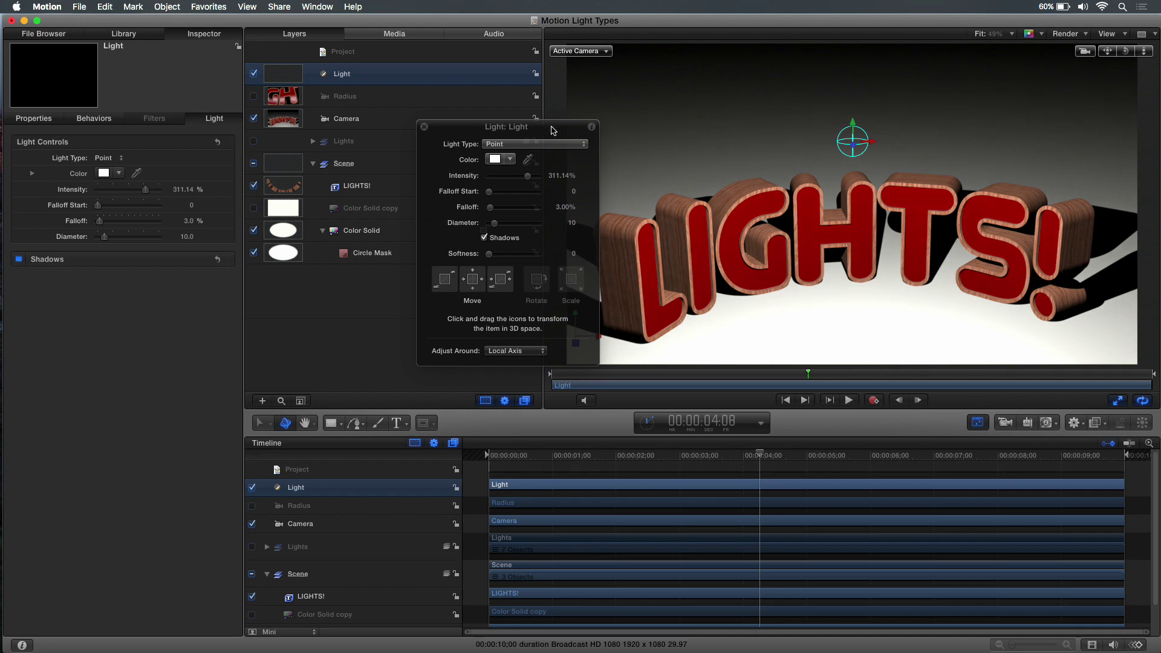
{"action": "left_click_drag", "start_coordinate": [532, 128], "coordinate": [538, 136]}
{"action": "left_click_drag", "start_coordinate": [495, 263], "coordinate": [561, 263]}
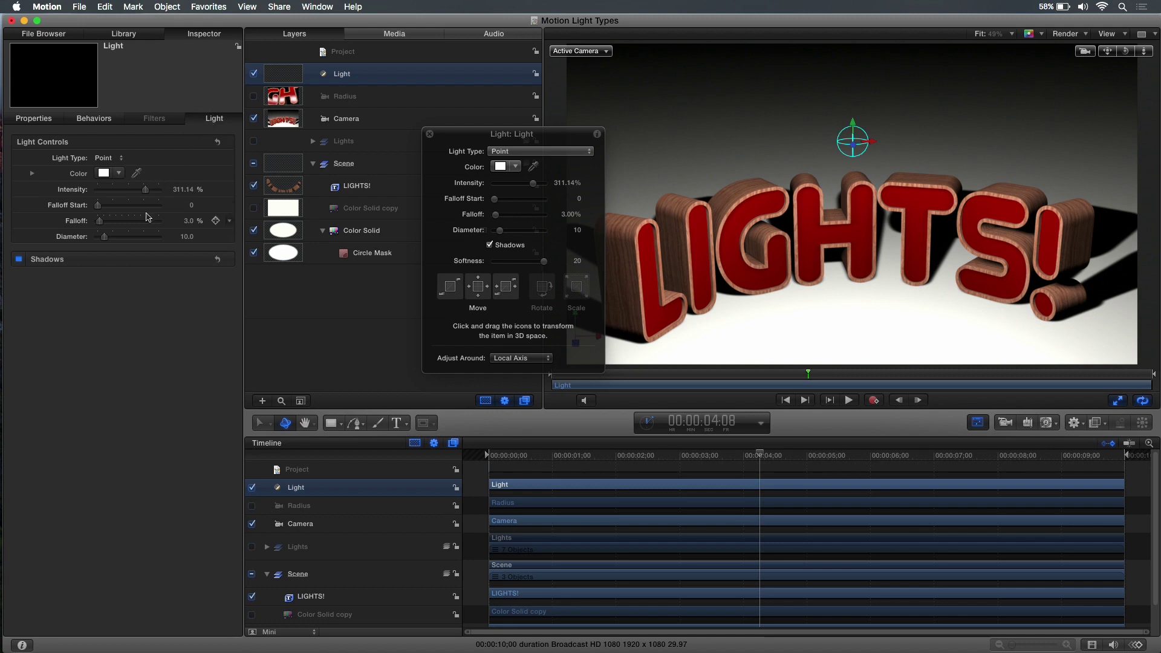
{"action": "left_click", "coordinate": [198, 260]}
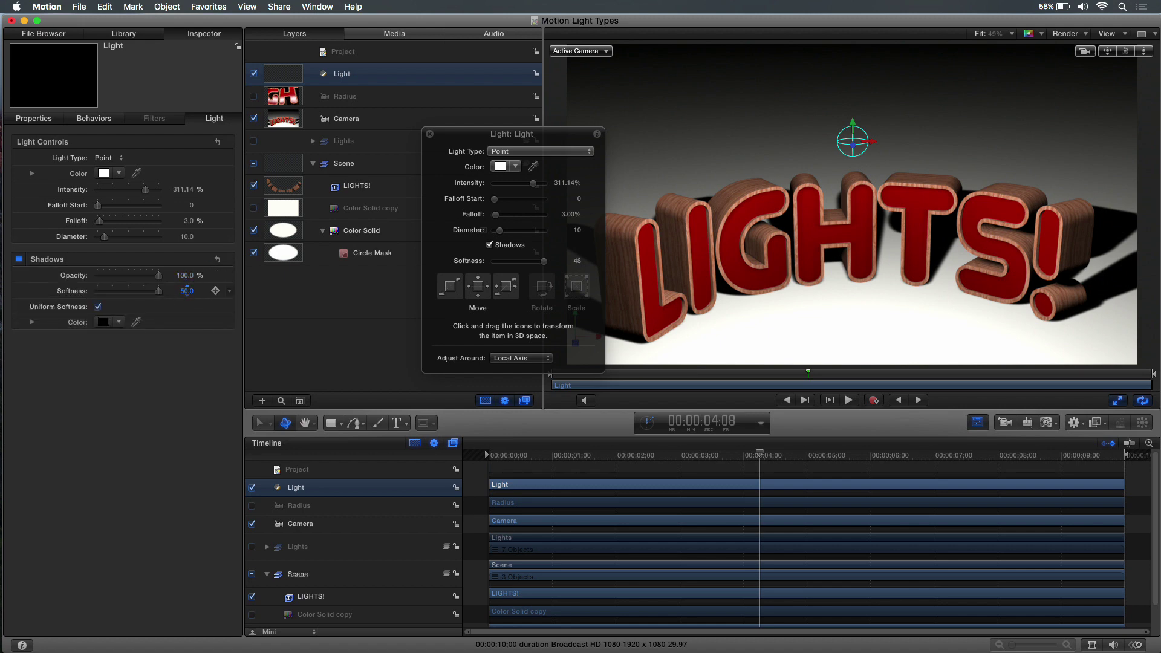
{"action": "left_click_drag", "start_coordinate": [186, 289], "coordinate": [186, 291]}
{"action": "left_click_drag", "start_coordinate": [564, 145], "coordinate": [353, 256]}
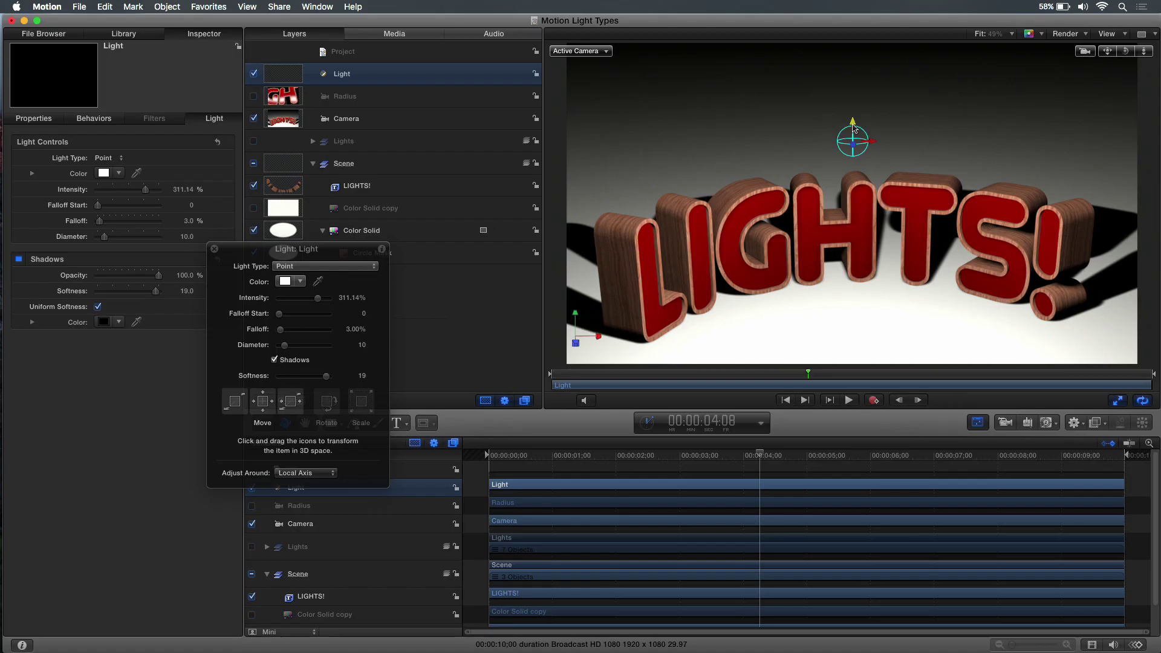
- Move the point light down, up, then back along Z behind the LIGHTS! letters
{"action": "left_click_drag", "start_coordinate": [852, 150], "coordinate": [759, 229]}
{"action": "left_click_drag", "start_coordinate": [678, 226], "coordinate": [838, 228]}
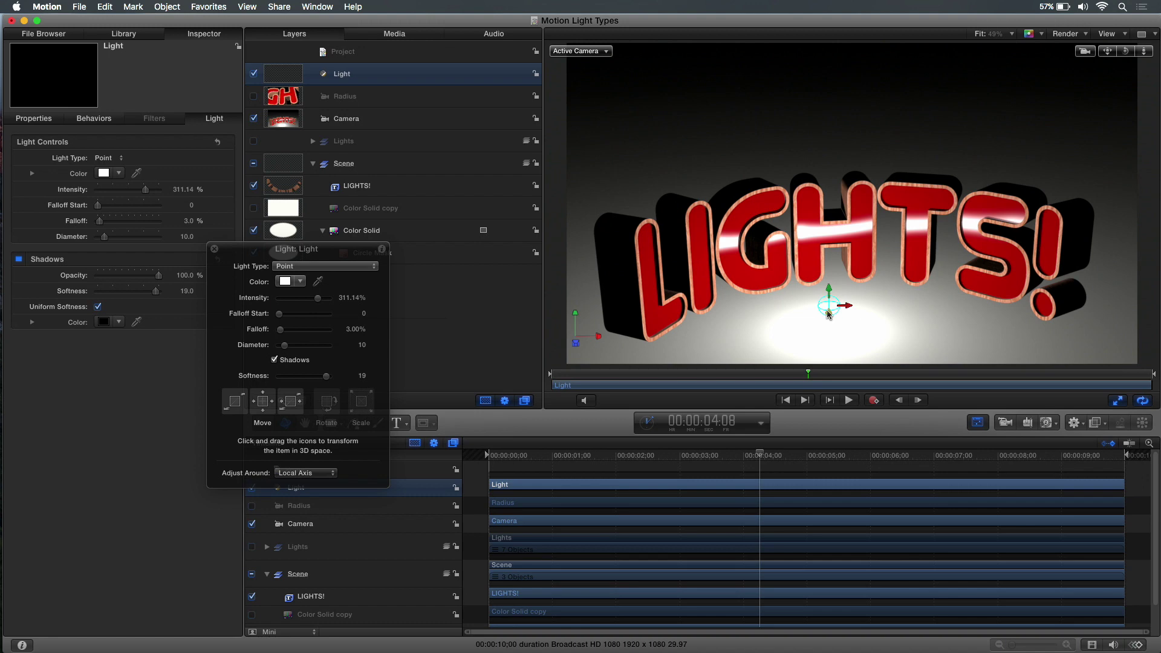
{"action": "left_click_drag", "start_coordinate": [828, 312], "coordinate": [670, 297]}
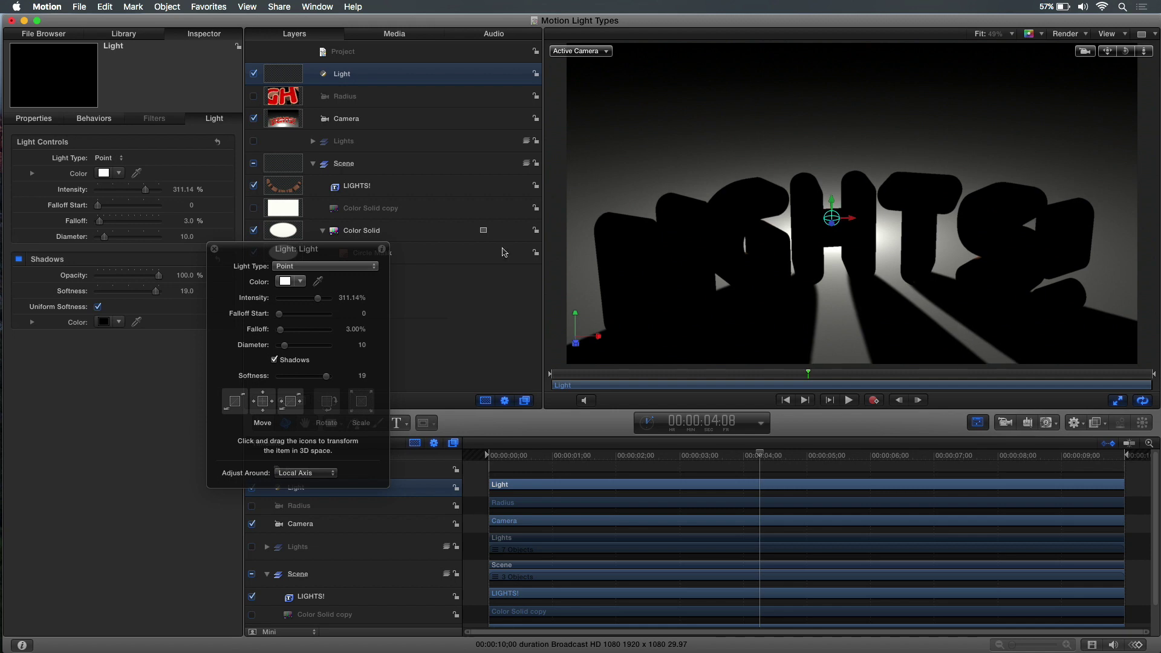
{"action": "left_click_drag", "start_coordinate": [382, 259], "coordinate": [563, 174]}
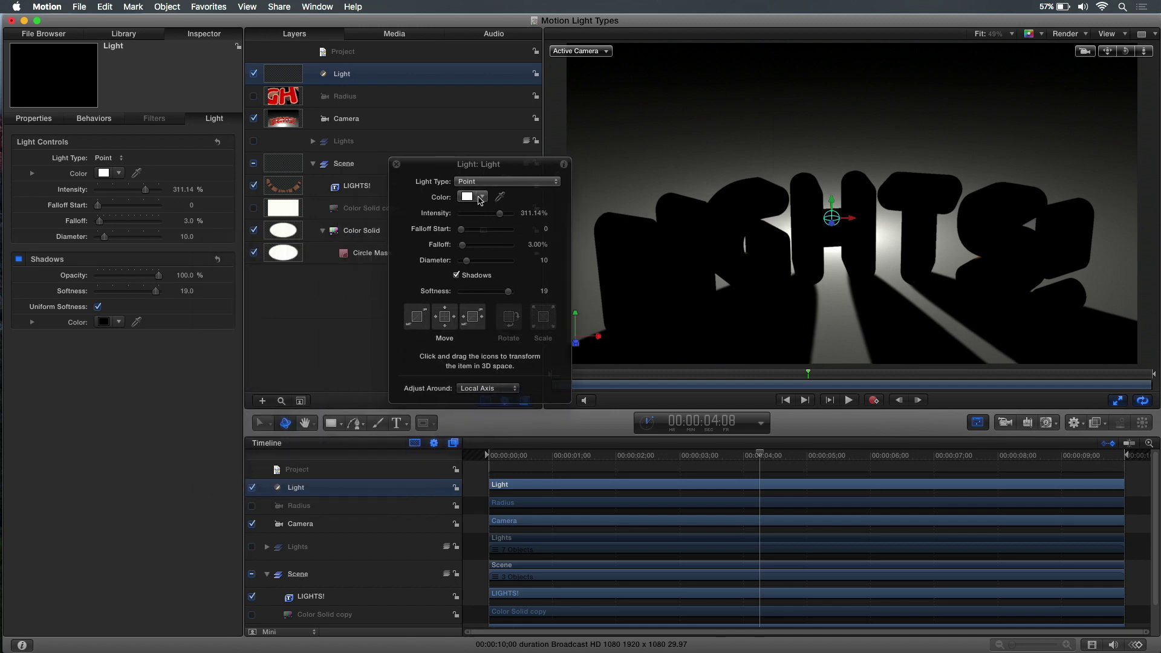
- Color the point light deep red, then switch it off in the Layers list
{"action": "left_click", "coordinate": [481, 198]}
{"action": "left_click", "coordinate": [511, 210]}
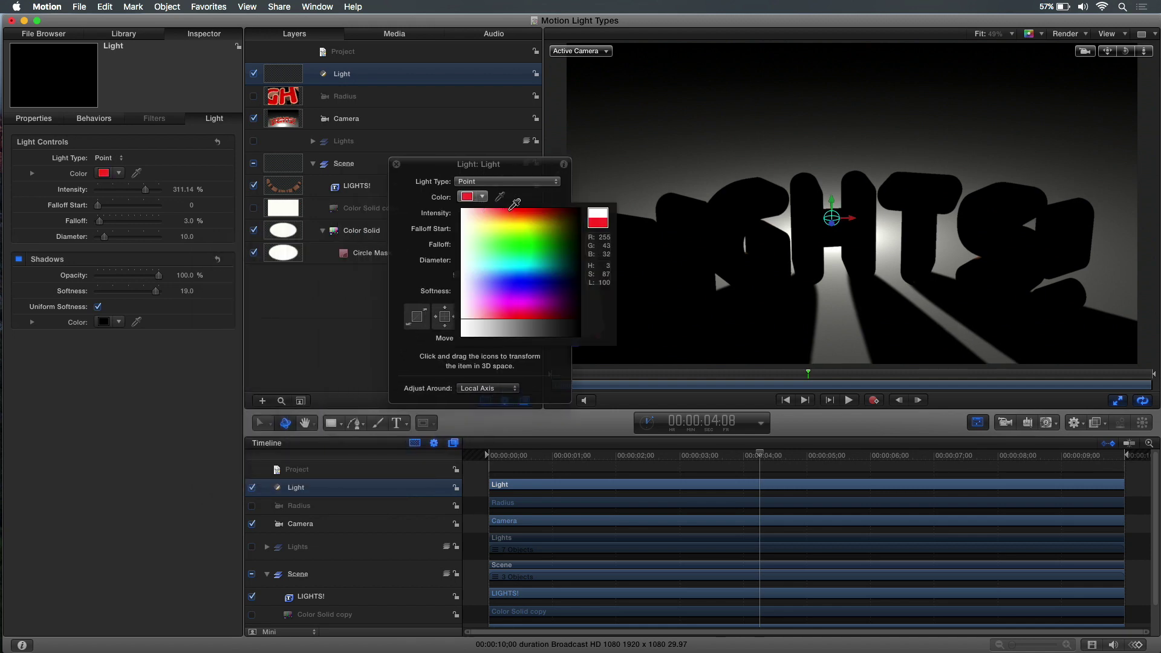
{"action": "left_click_drag", "start_coordinate": [516, 206], "coordinate": [521, 213]}
{"action": "left_click_drag", "start_coordinate": [545, 167], "coordinate": [375, 274]}
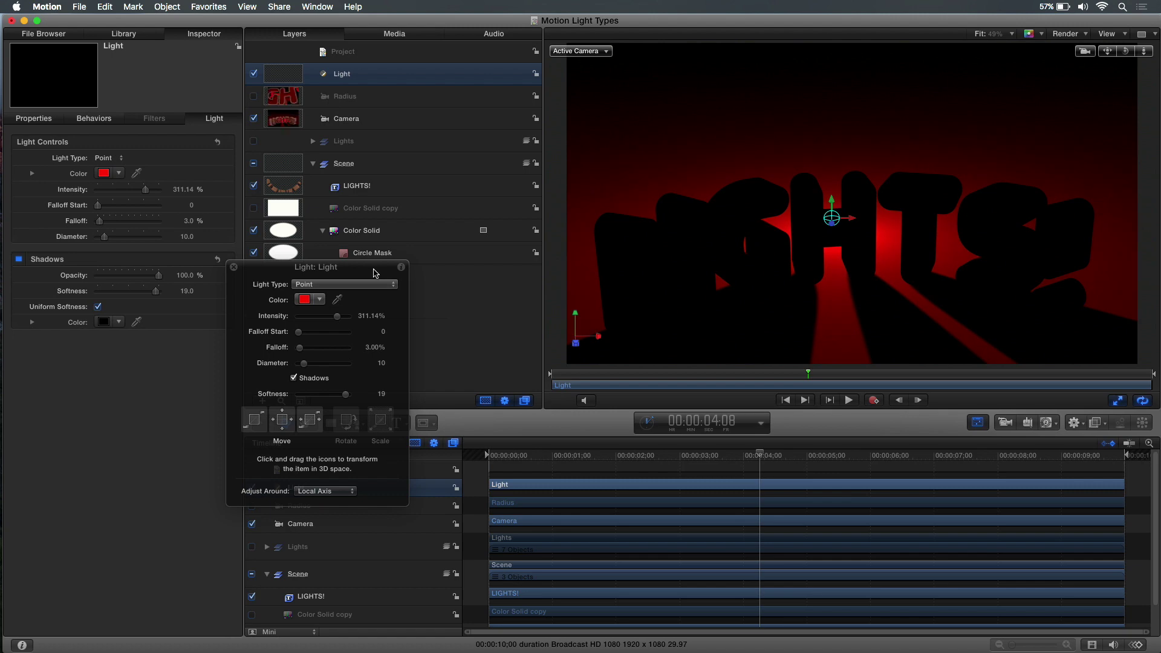
{"action": "left_click_drag", "start_coordinate": [373, 273], "coordinate": [424, 265]}
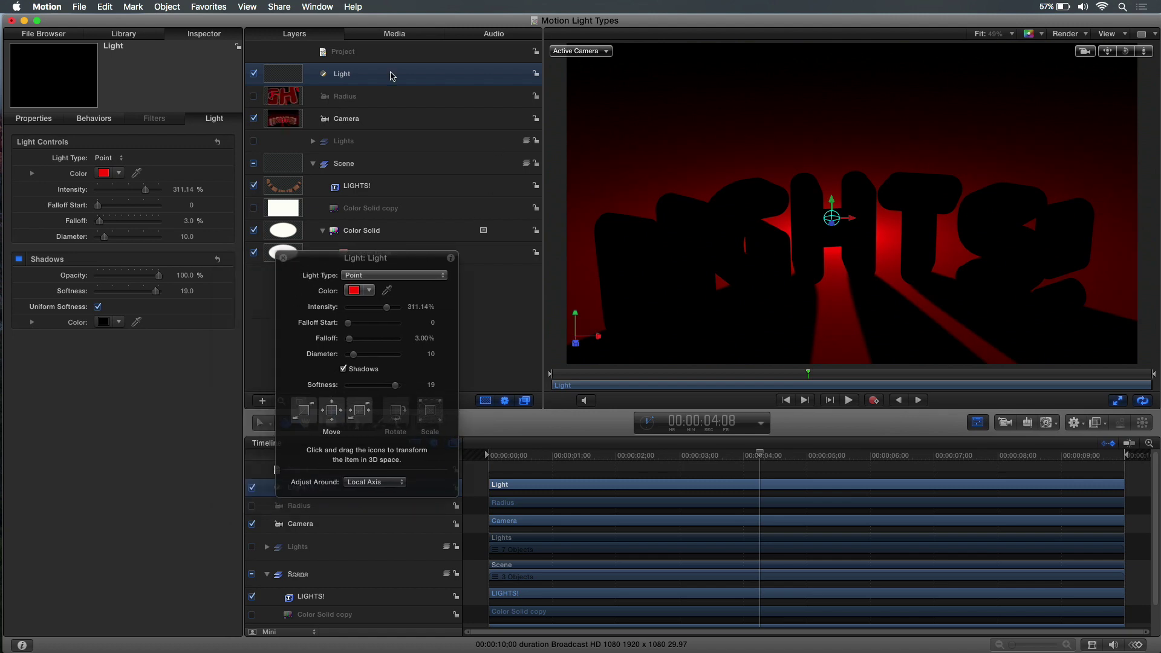
{"action": "left_click", "coordinate": [254, 73]}
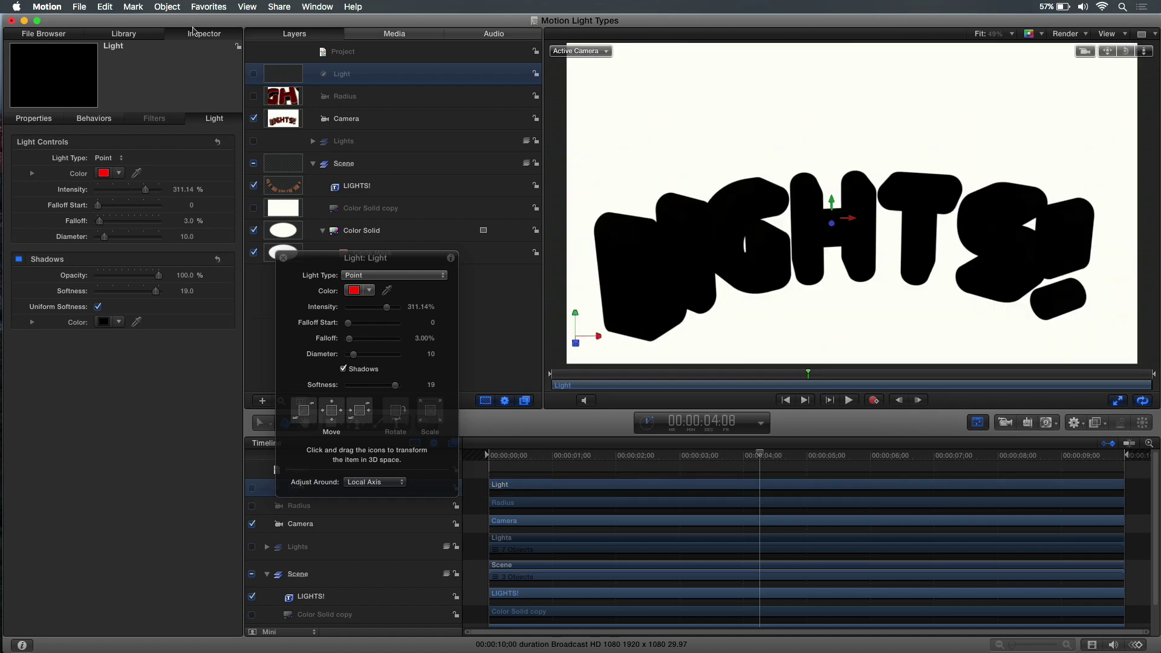
{"action": "left_click", "coordinate": [159, 8]}
- Add a new Directional light with Shadows enabled
{"action": "left_click", "coordinate": [182, 49]}
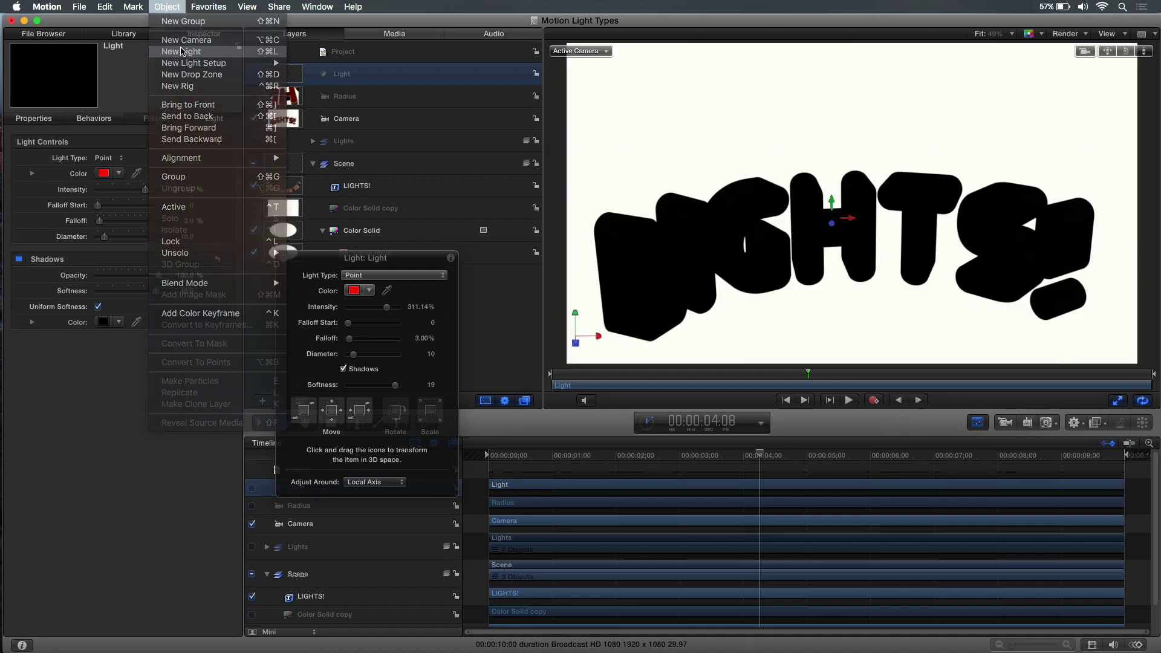
{"action": "left_click_drag", "start_coordinate": [409, 261], "coordinate": [501, 149]}
{"action": "left_click", "coordinate": [485, 164]}
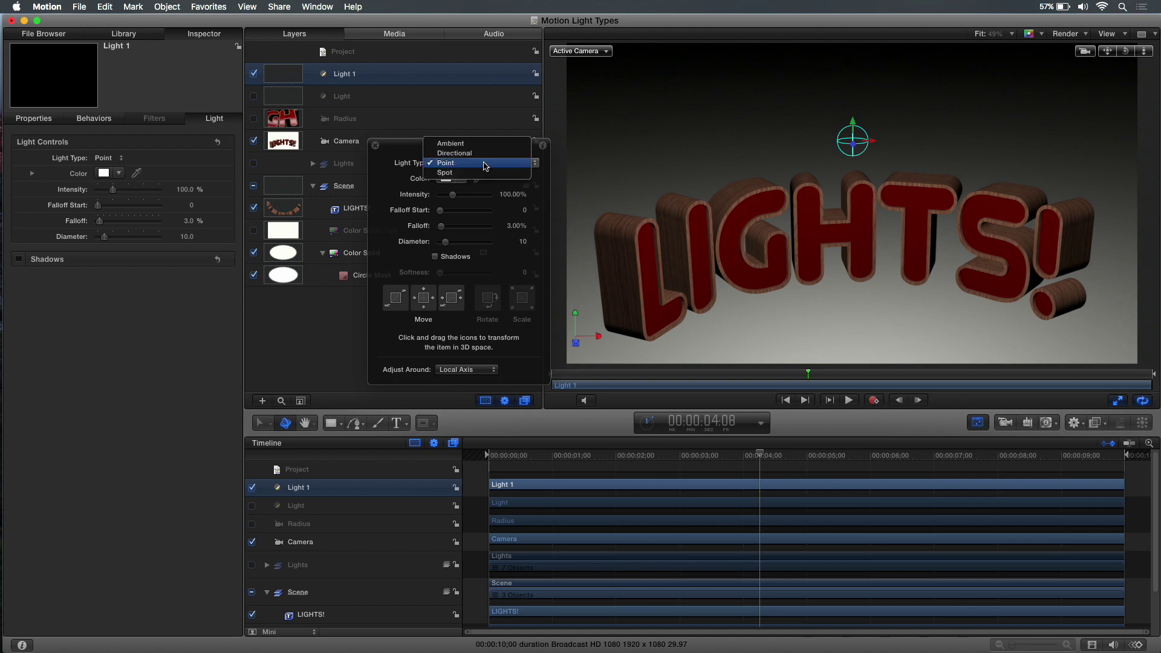
{"action": "left_click", "coordinate": [484, 154]}
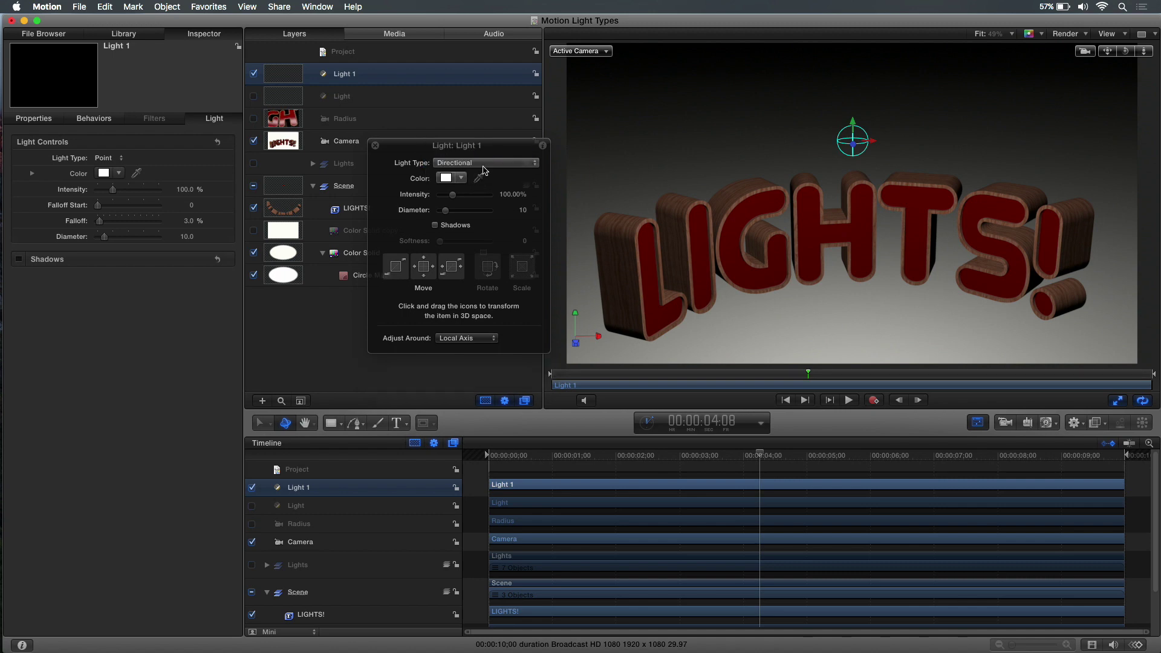
{"action": "left_click", "coordinate": [436, 226]}
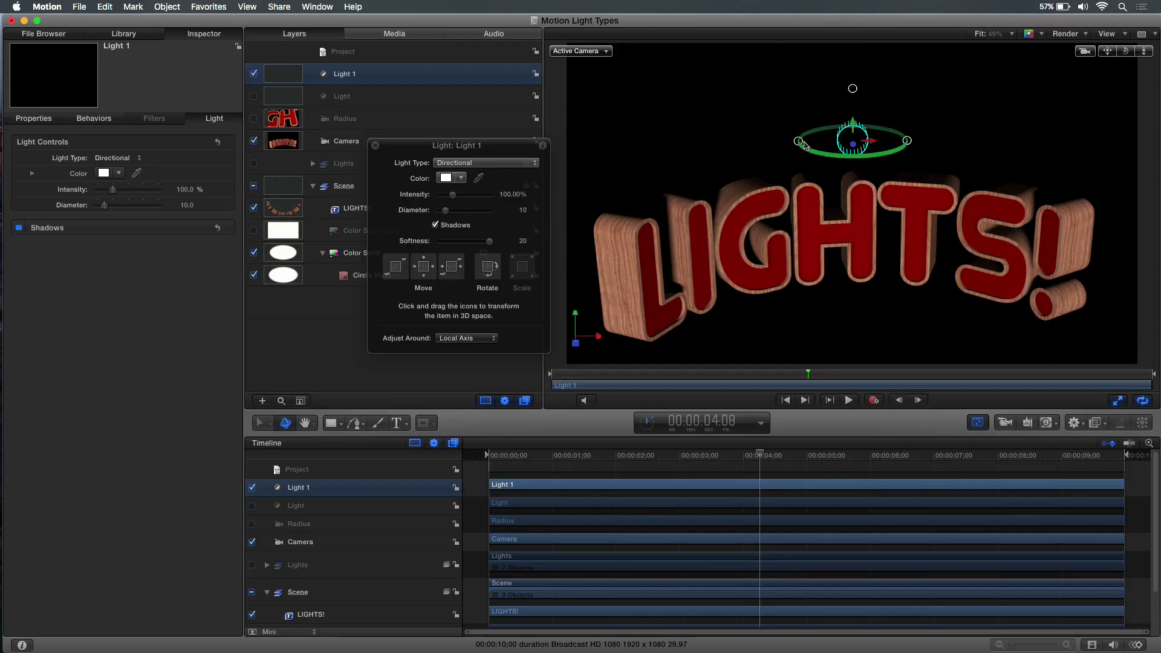
- Tilt, rotate and move the directional light vertically to sweep shadows across the text
{"action": "left_click_drag", "start_coordinate": [853, 91], "coordinate": [853, 88]}
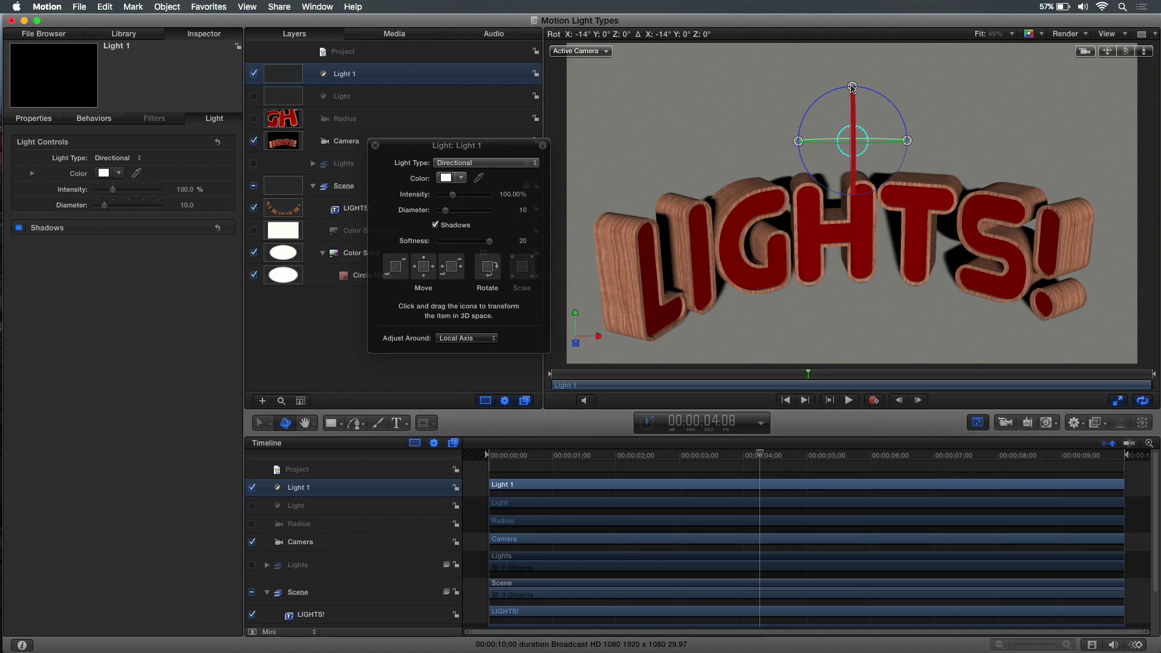
{"action": "left_click_drag", "start_coordinate": [853, 88], "coordinate": [853, 88]}
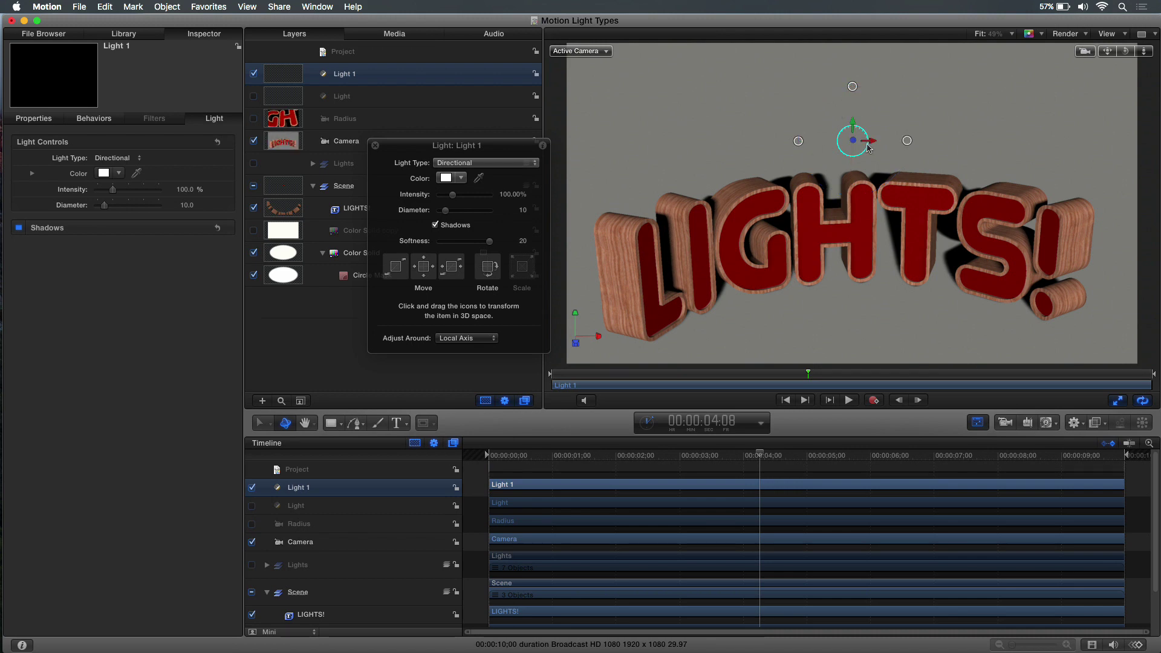
{"action": "left_click_drag", "start_coordinate": [801, 144], "coordinate": [809, 141]}
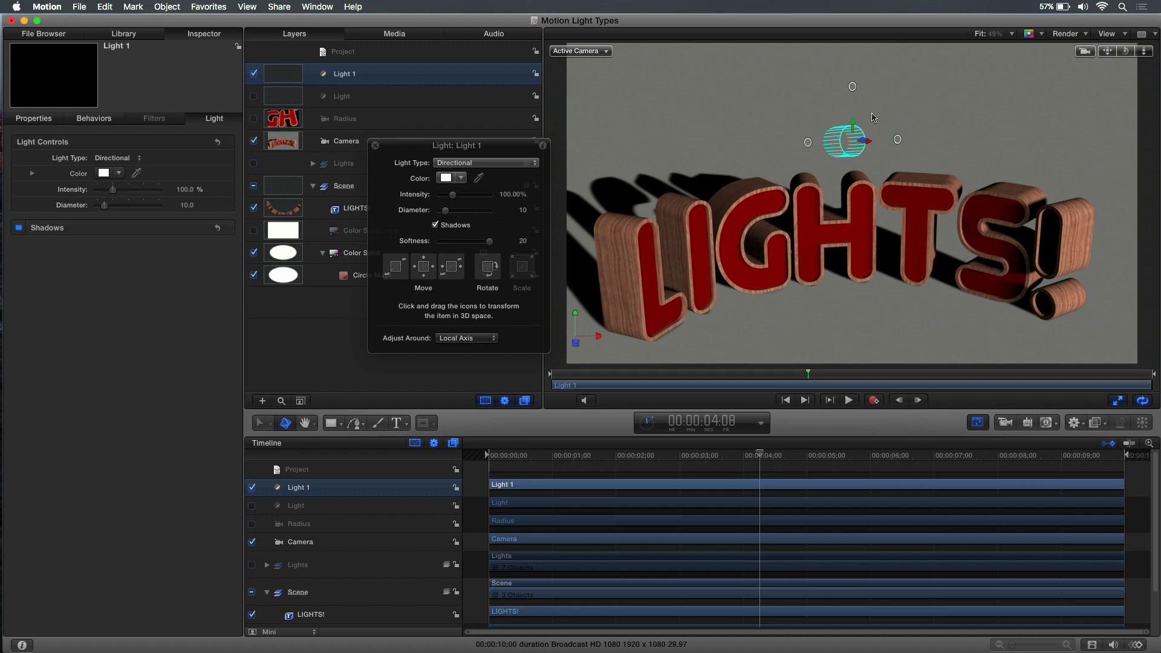
{"action": "left_click_drag", "start_coordinate": [853, 132], "coordinate": [835, 279]}
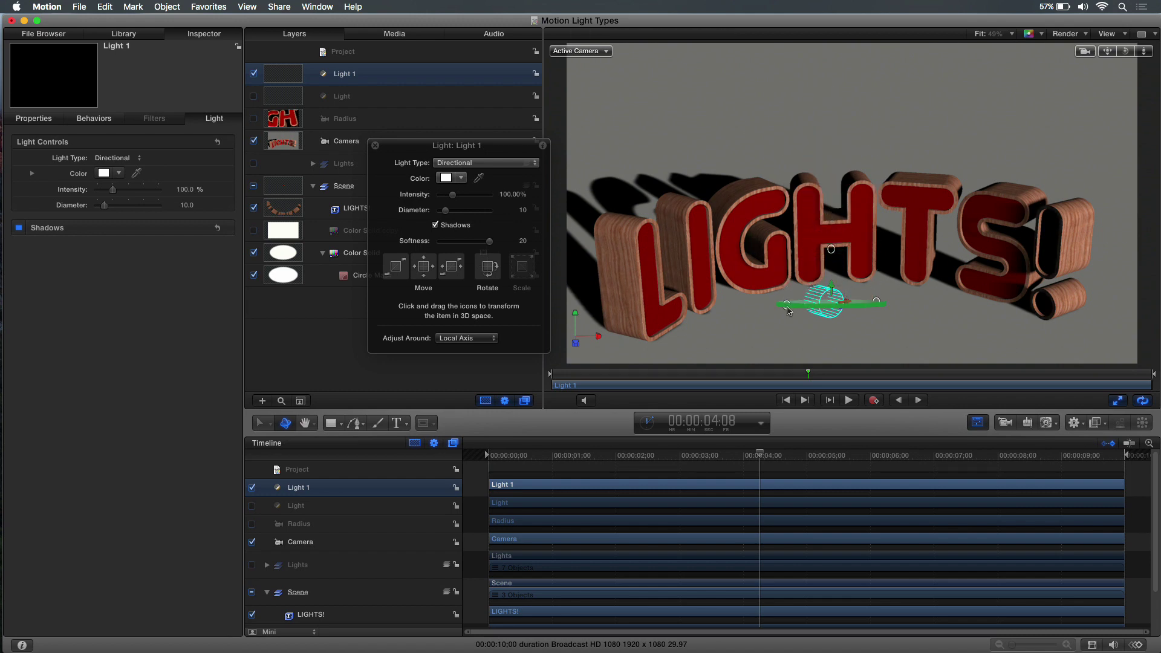
{"action": "left_click_drag", "start_coordinate": [786, 310], "coordinate": [635, 265]}
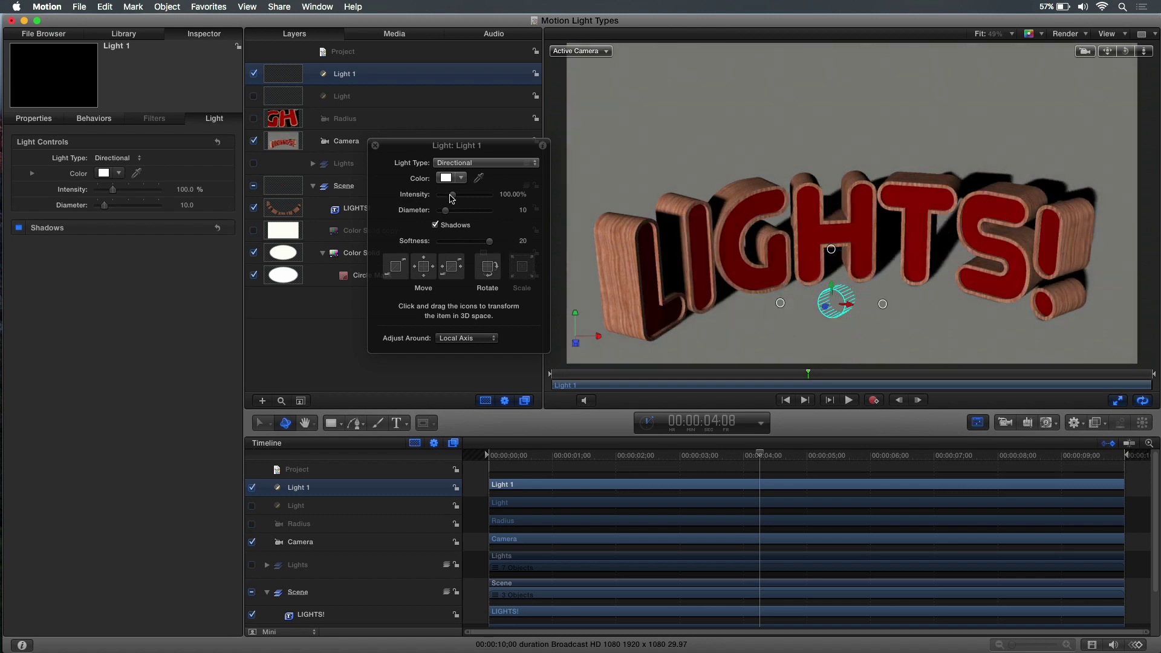
- Set the directional light's intensity to 180.43%, place it near the H, and reactivate the red light
{"action": "left_click_drag", "start_coordinate": [456, 198], "coordinate": [463, 199]}
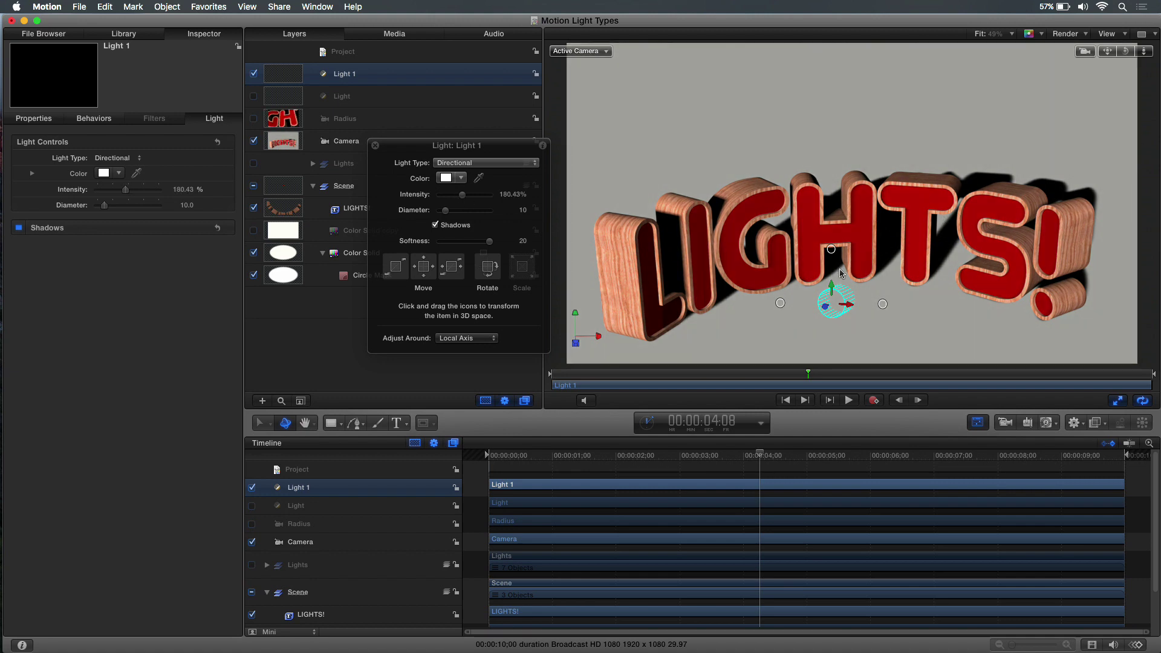
{"action": "mouse_move", "coordinate": [830, 286]}
{"action": "left_mouse_down"}
{"action": "mouse_move", "coordinate": [820, 159]}
{"action": "mouse_move", "coordinate": [803, 249]}
{"action": "mouse_move", "coordinate": [779, 266]}
{"action": "mouse_move", "coordinate": [714, 270]}
{"action": "mouse_move", "coordinate": [768, 269]}
{"action": "left_mouse_up"}
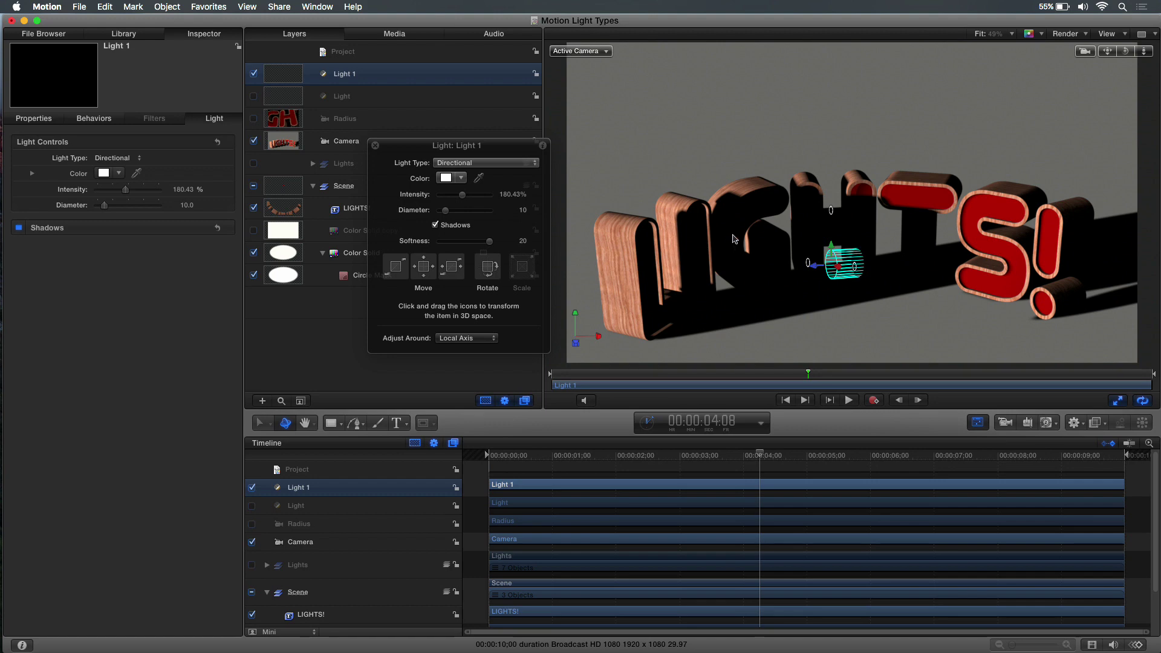
{"action": "left_click_drag", "start_coordinate": [518, 152], "coordinate": [315, 228]}
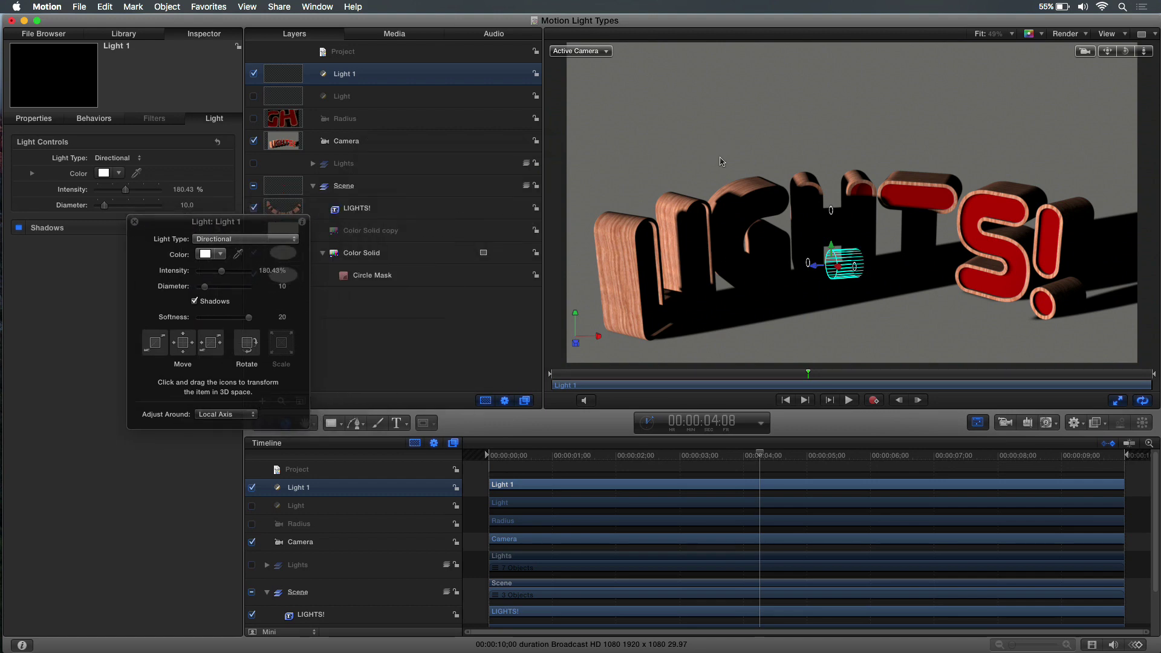
{"action": "left_click", "coordinate": [254, 96]}
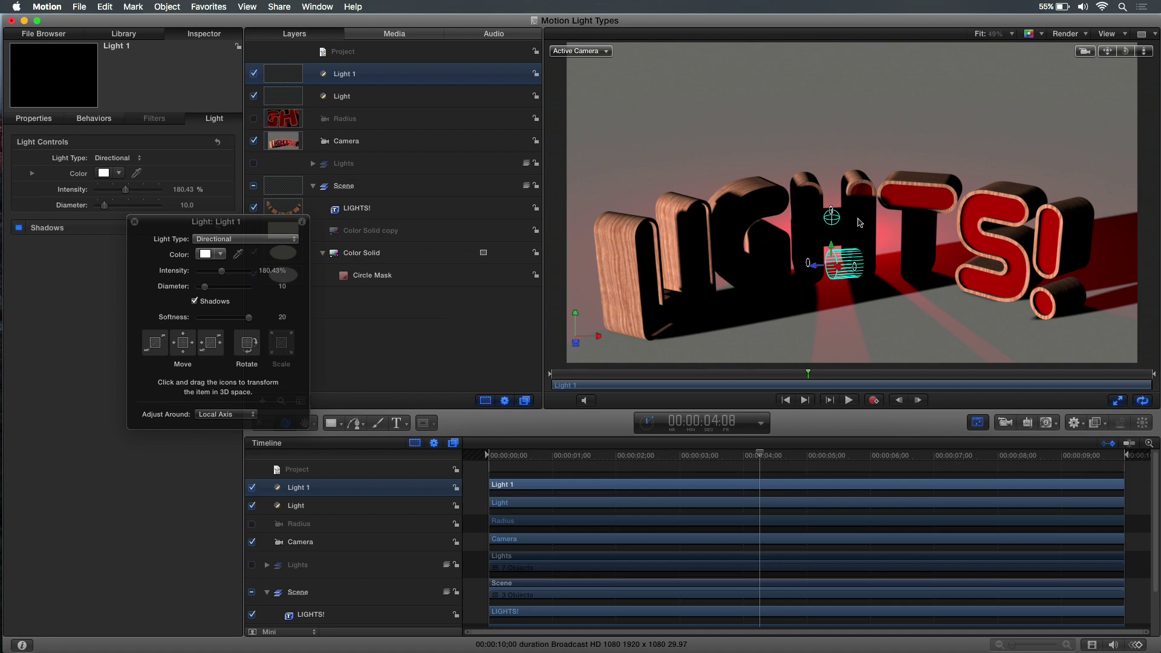
- Switch off Light and Light 1, then add another new light
{"action": "left_click", "coordinate": [254, 96]}
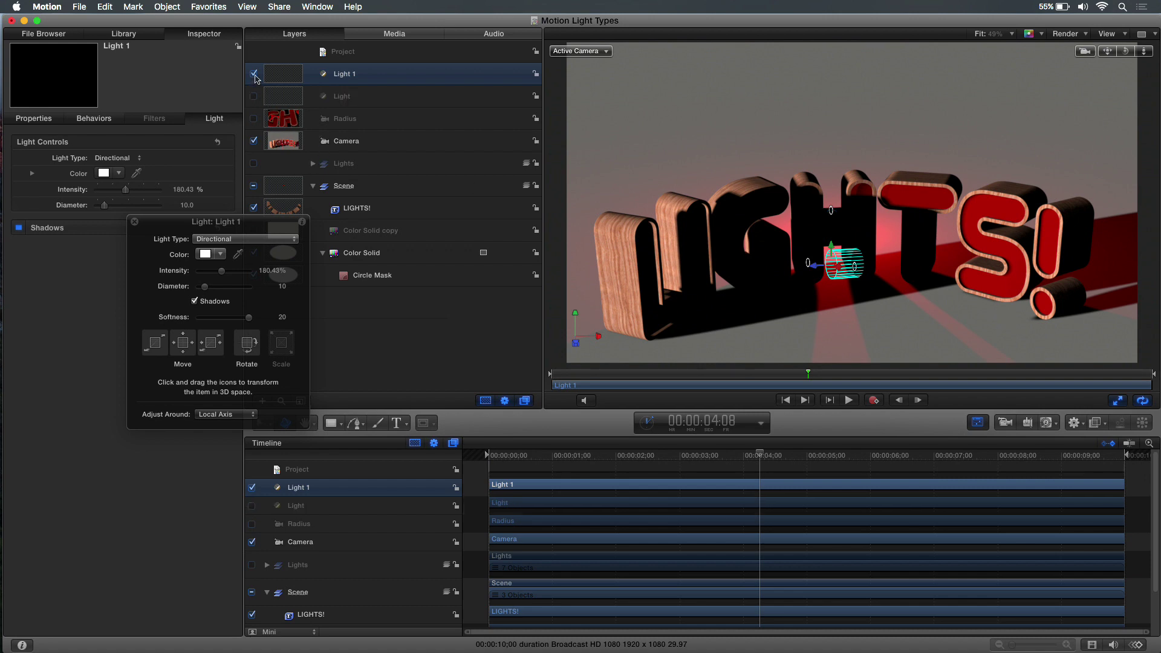
{"action": "left_click", "coordinate": [254, 74]}
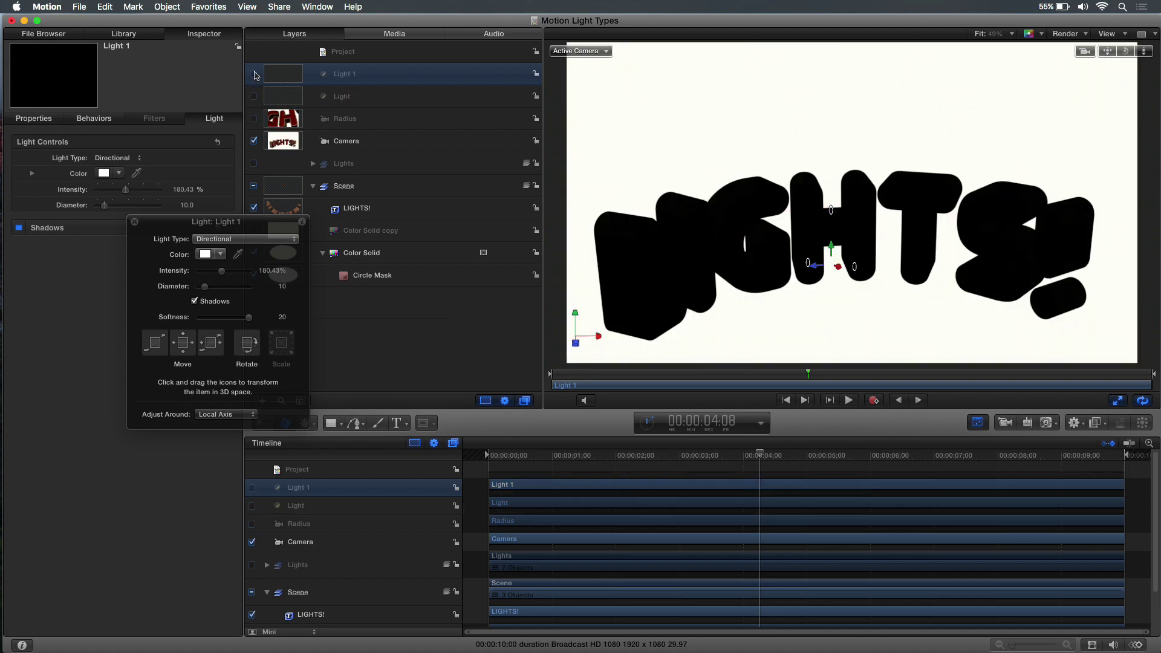
{"action": "left_click", "coordinate": [166, 7]}
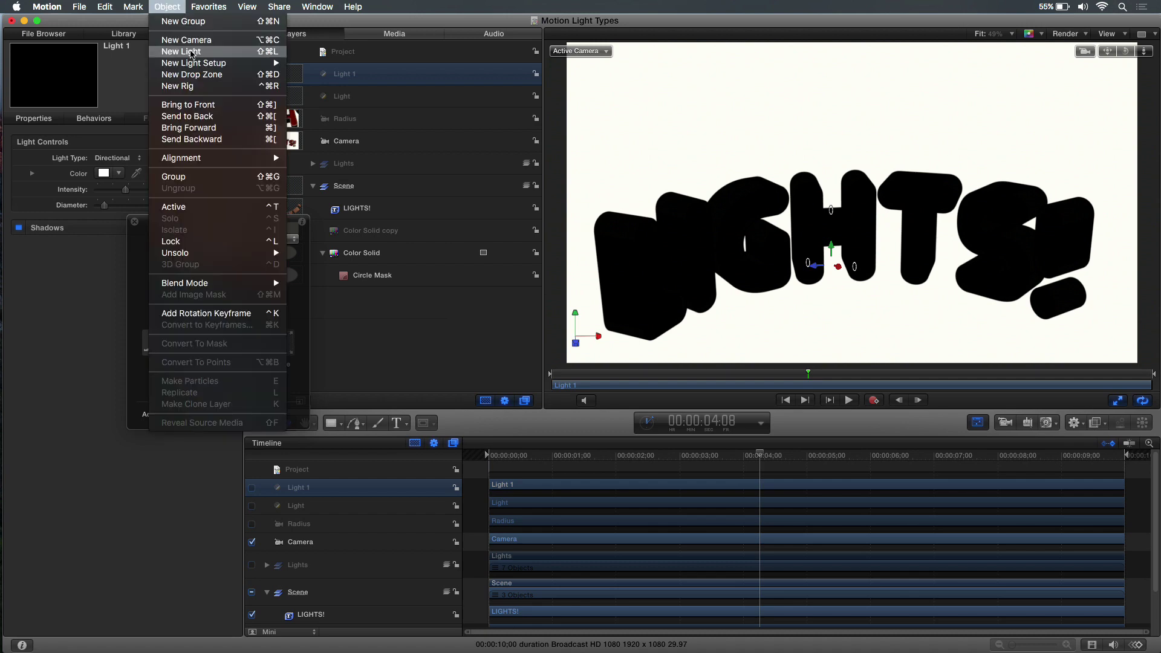
{"action": "left_click", "coordinate": [181, 51]}
{"action": "left_click_drag", "start_coordinate": [260, 223], "coordinate": [535, 143]}
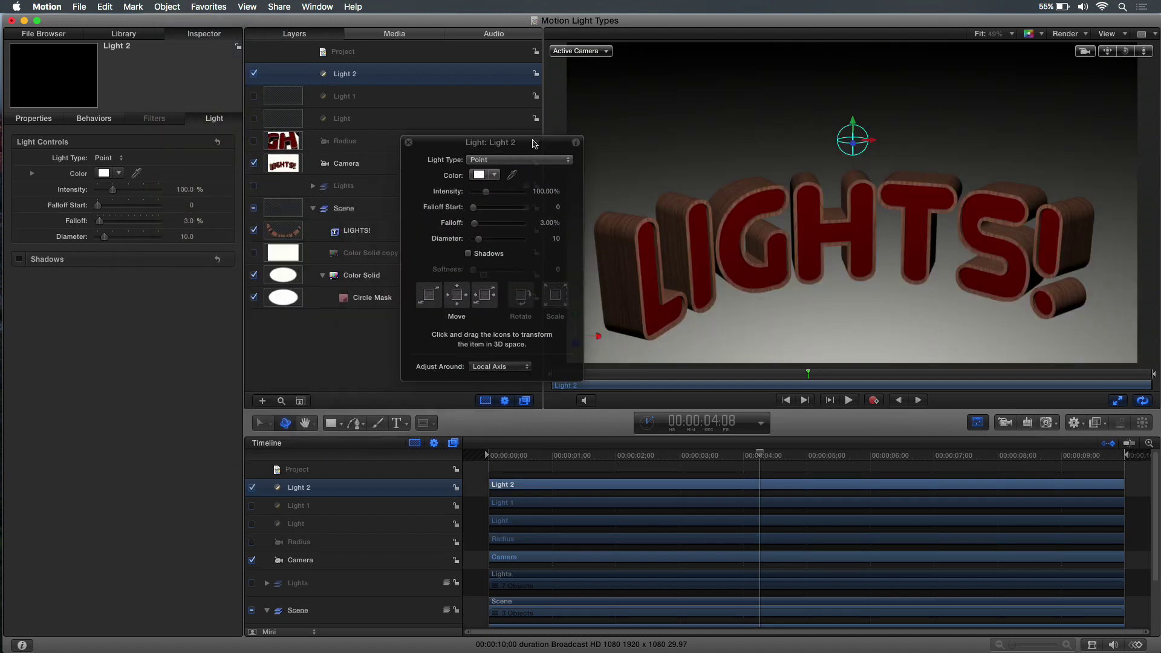
- Make the new light a Spot light at 205.12% intensity
{"action": "left_click", "coordinate": [515, 163]}
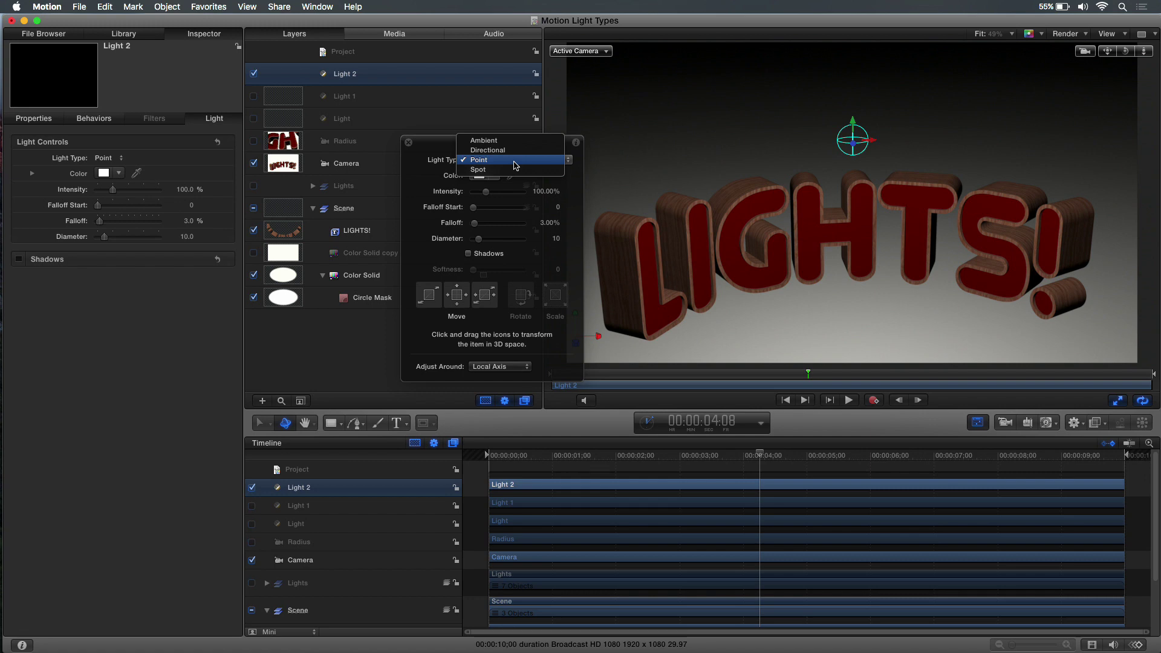
{"action": "left_click", "coordinate": [515, 170]}
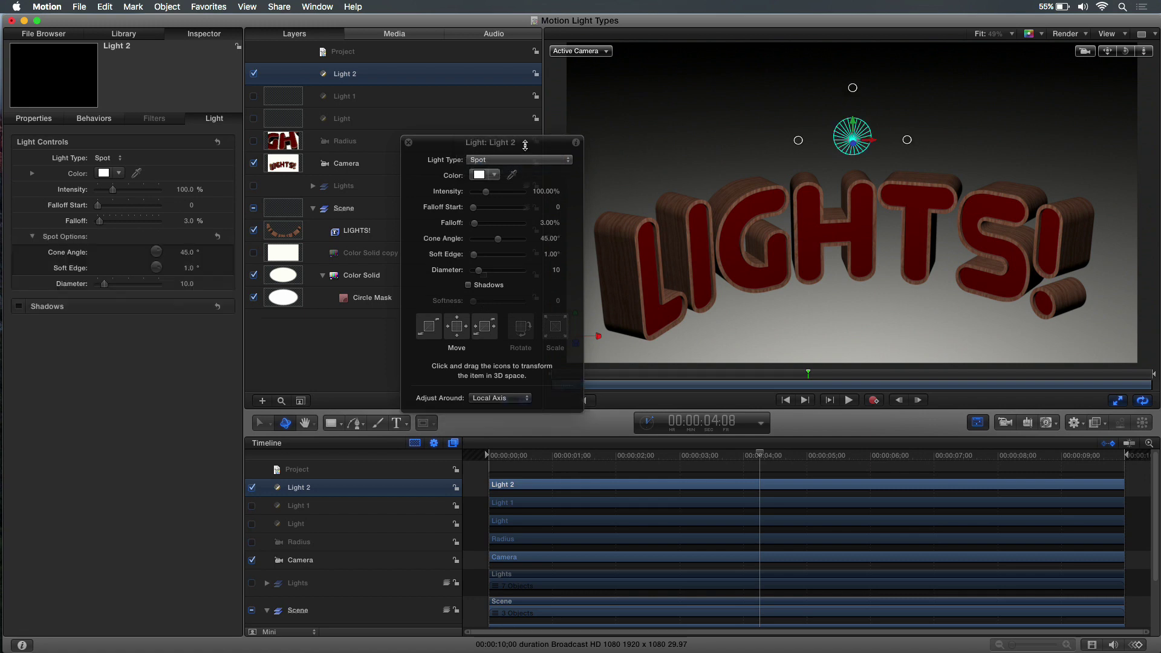
{"action": "left_click_drag", "start_coordinate": [515, 148], "coordinate": [508, 135]}
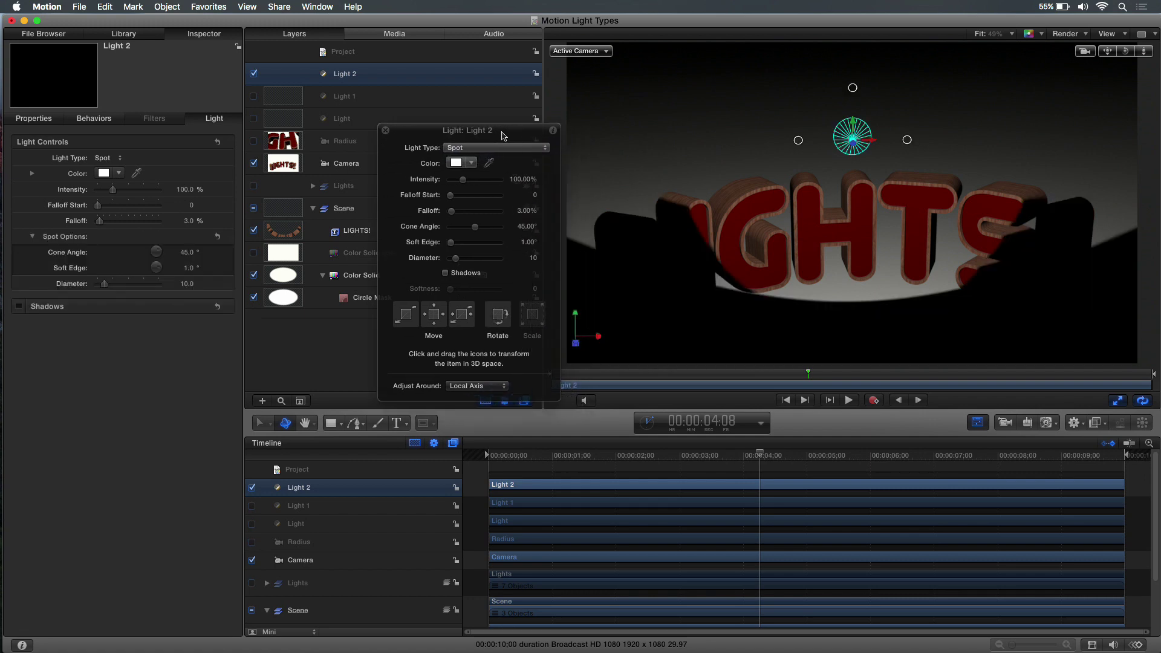
{"action": "left_click_drag", "start_coordinate": [502, 136], "coordinate": [499, 130]}
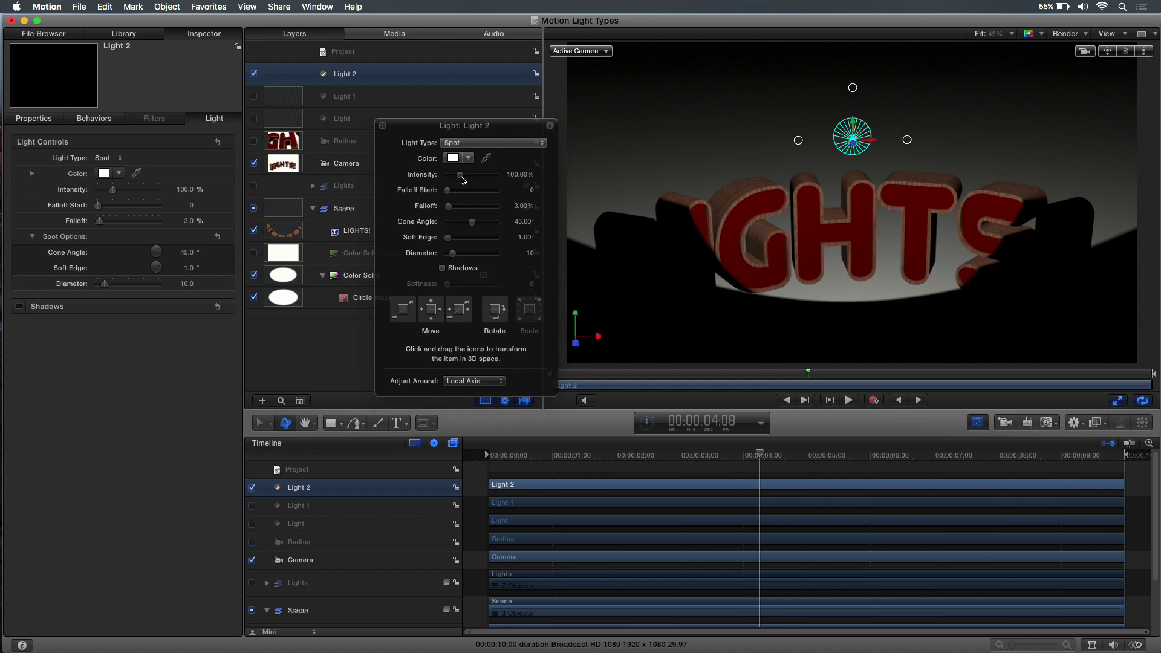
{"action": "left_click_drag", "start_coordinate": [471, 176], "coordinate": [477, 176]}
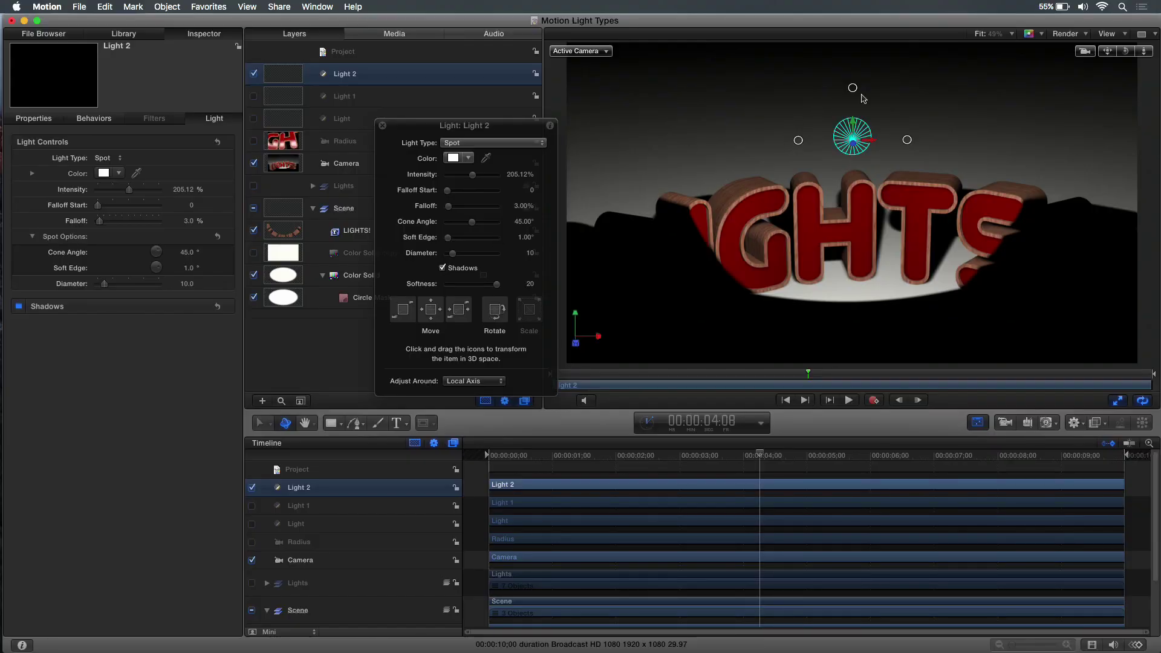
- Point the spotlight down at the letters and move it up and to the left
{"action": "left_click_drag", "start_coordinate": [853, 89], "coordinate": [857, 73]}
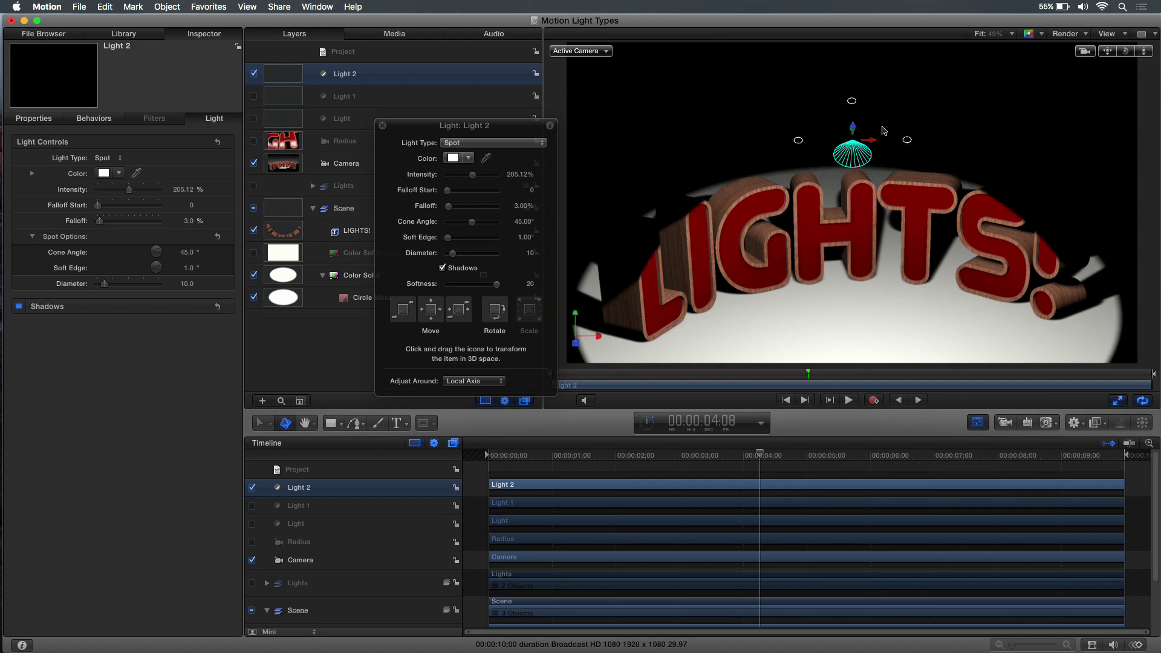
{"action": "left_click_drag", "start_coordinate": [798, 144], "coordinate": [870, 144]}
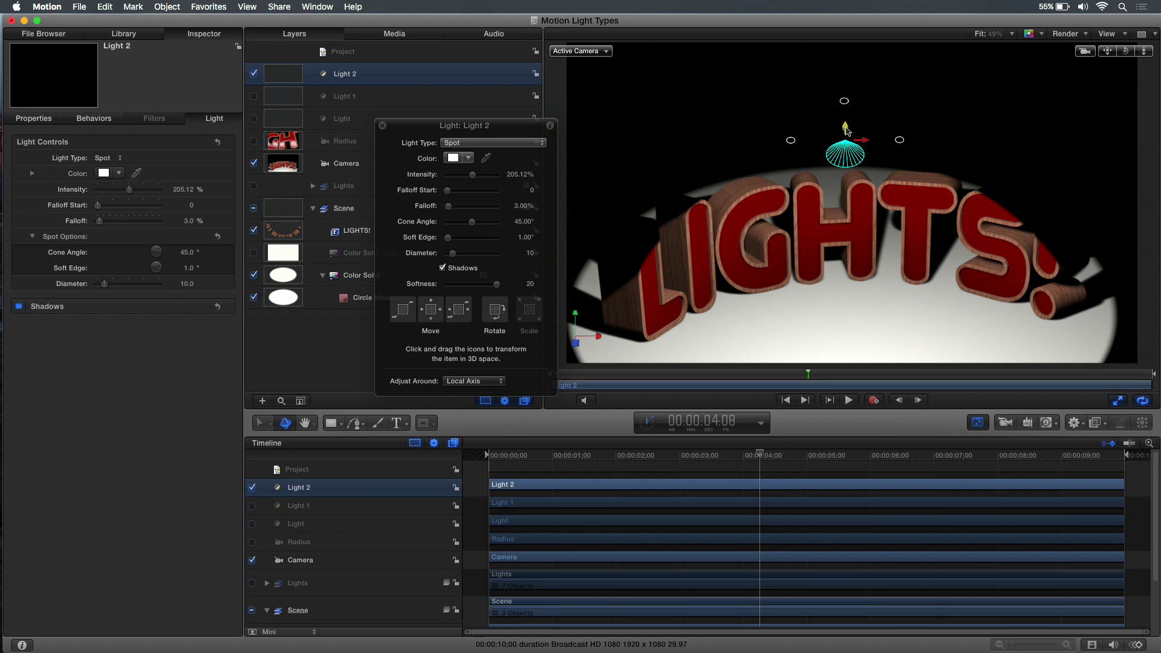
{"action": "left_click_drag", "start_coordinate": [846, 127], "coordinate": [770, 139]}
- Set the spotlight's Soft Edge to 71.32° and Cone Angle to 0°
{"action": "left_click_drag", "start_coordinate": [512, 130], "coordinate": [538, 101]}
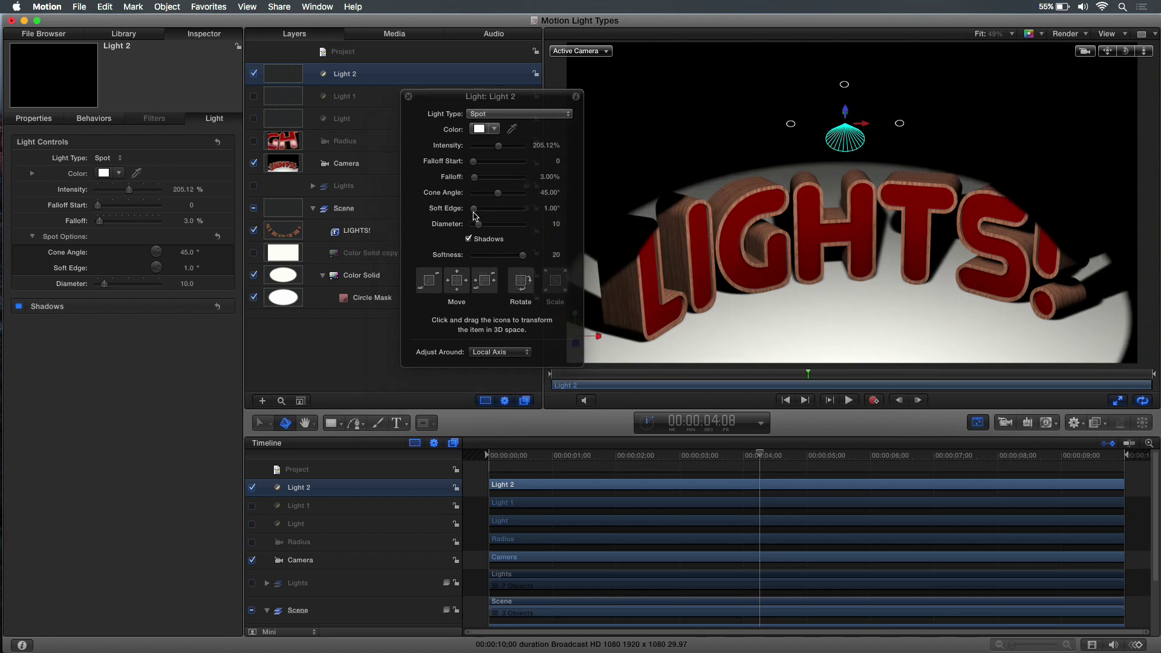
{"action": "left_click_drag", "start_coordinate": [475, 209], "coordinate": [472, 210]}
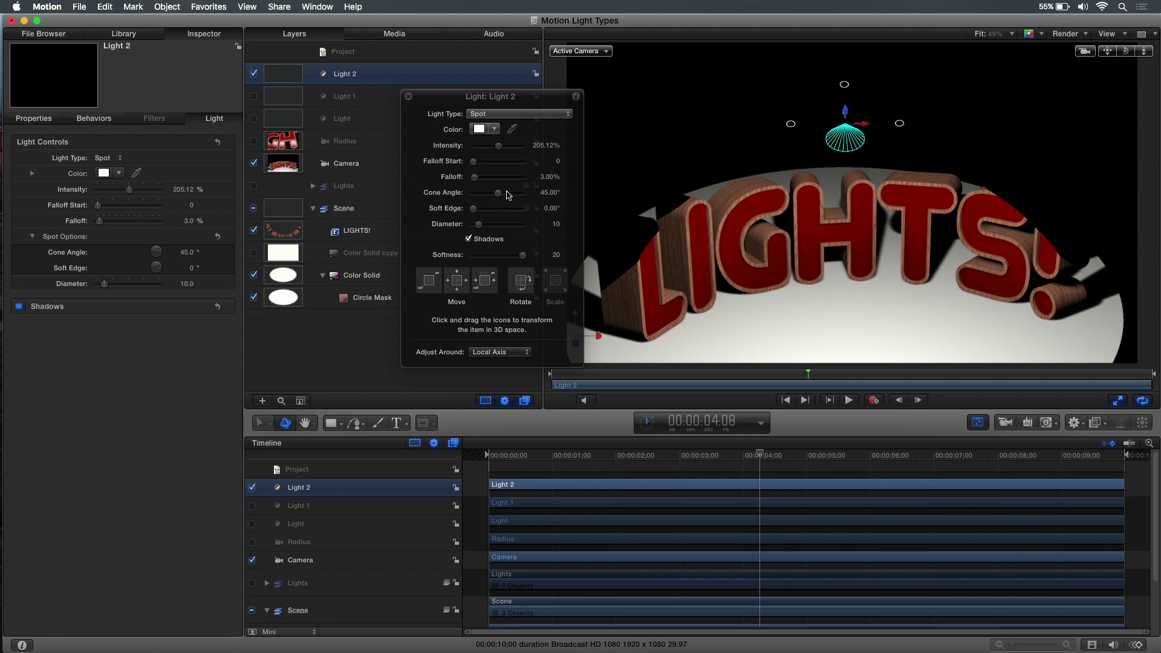
{"action": "mouse_move", "coordinate": [509, 195]}
{"action": "left_mouse_down"}
{"action": "mouse_move", "coordinate": [472, 195]}
{"action": "mouse_move", "coordinate": [482, 211]}
{"action": "mouse_move", "coordinate": [516, 212]}
{"action": "left_mouse_up"}
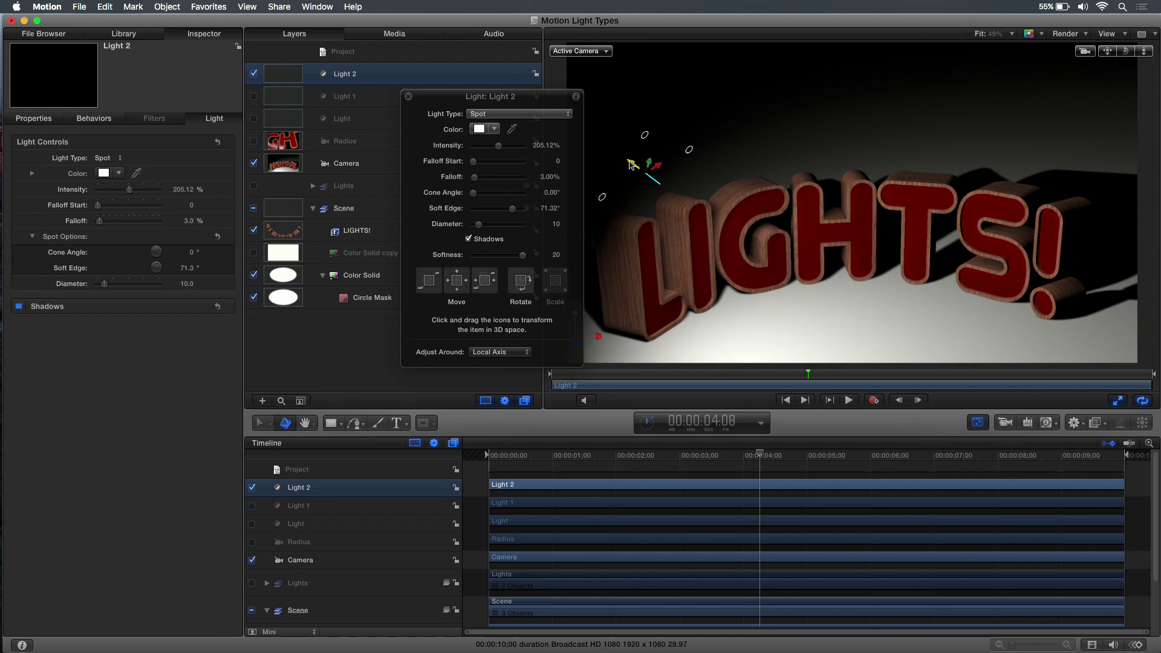
{"action": "left_click_drag", "start_coordinate": [547, 100], "coordinate": [447, 157]}
- Add Light 3 and set its Light Type to Ambient
{"action": "left_click", "coordinate": [167, 7]}
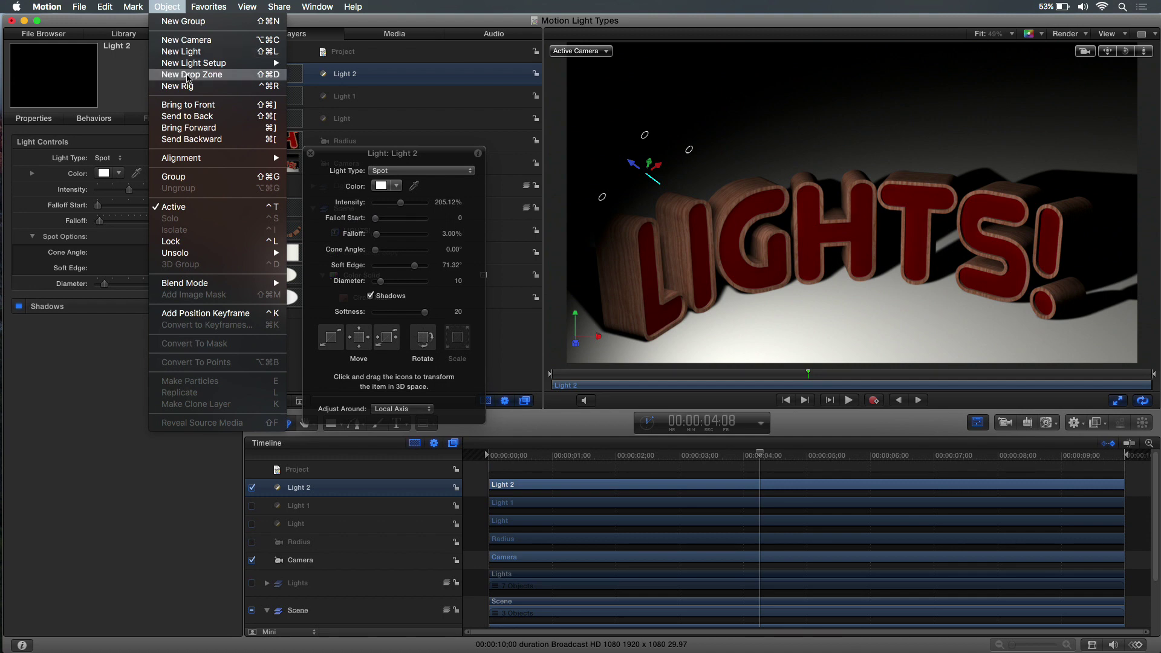
{"action": "left_click", "coordinate": [319, 164]}
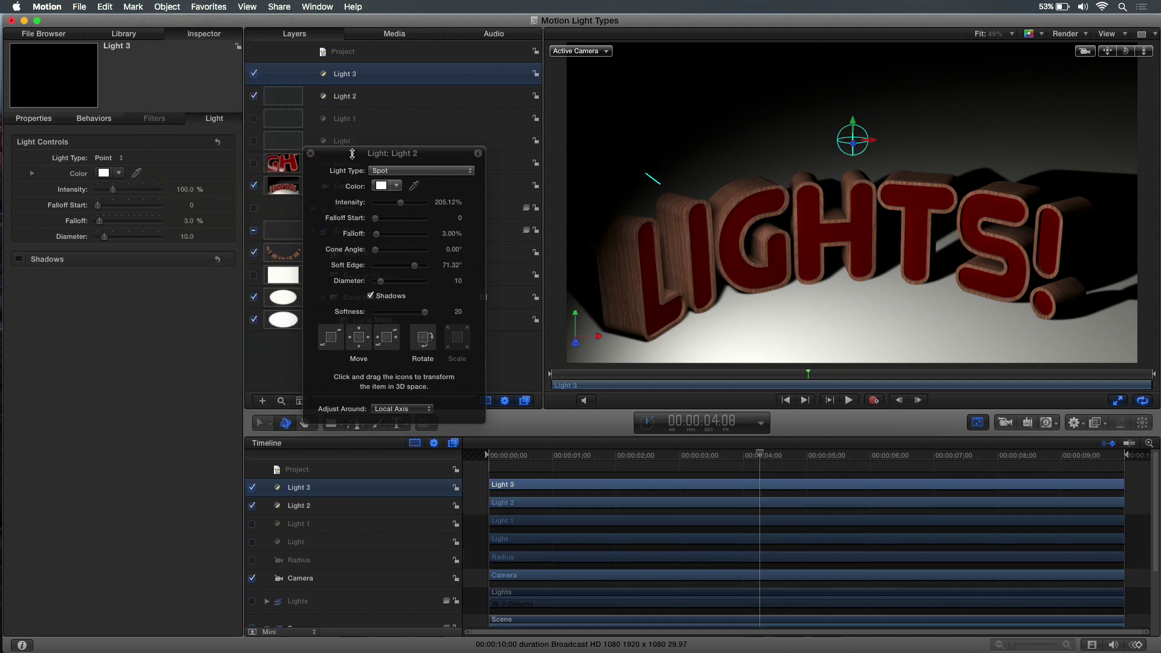
{"action": "left_click_drag", "start_coordinate": [318, 164], "coordinate": [426, 111]}
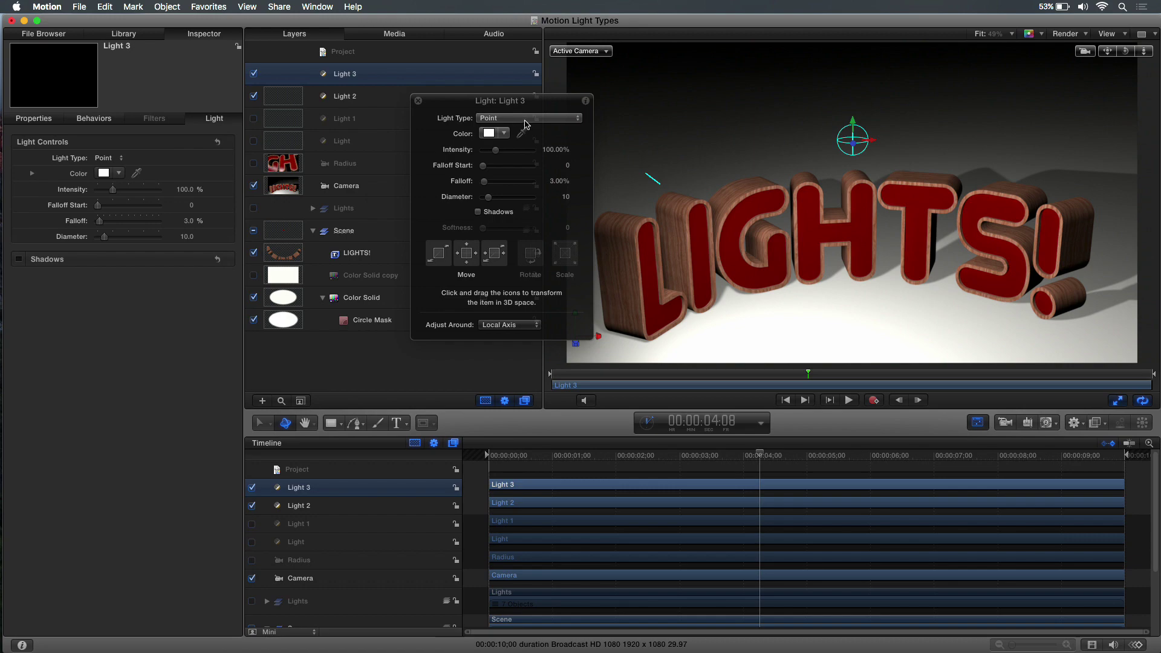
{"action": "left_click", "coordinate": [526, 122]}
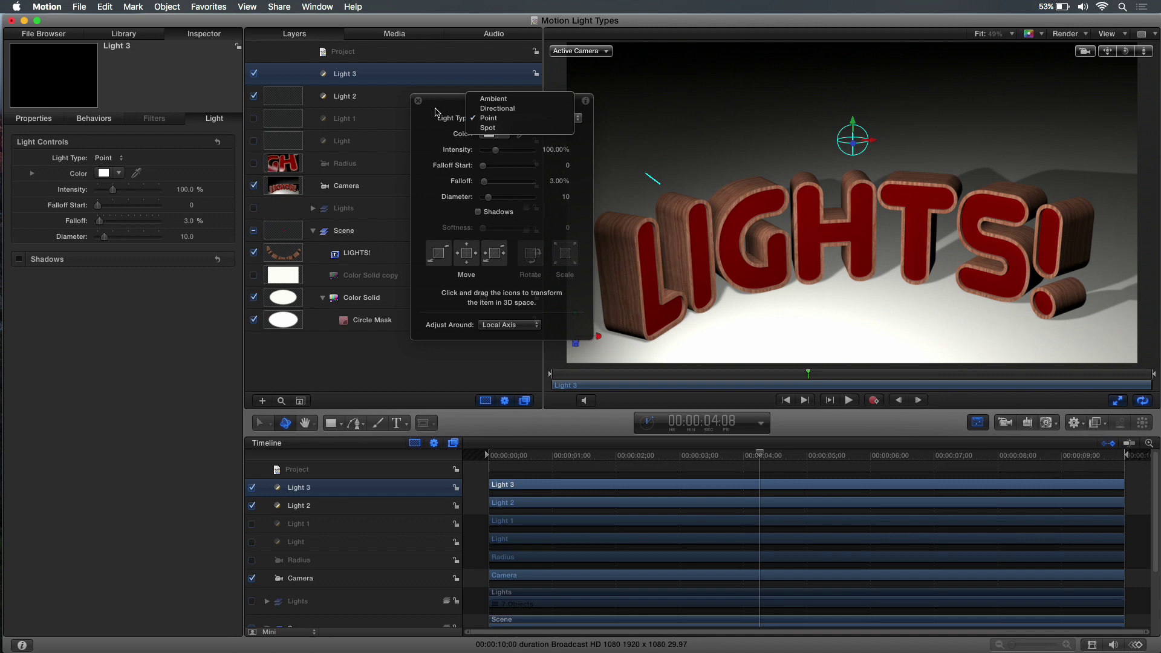
{"action": "left_click_drag", "start_coordinate": [445, 109], "coordinate": [176, 165]}
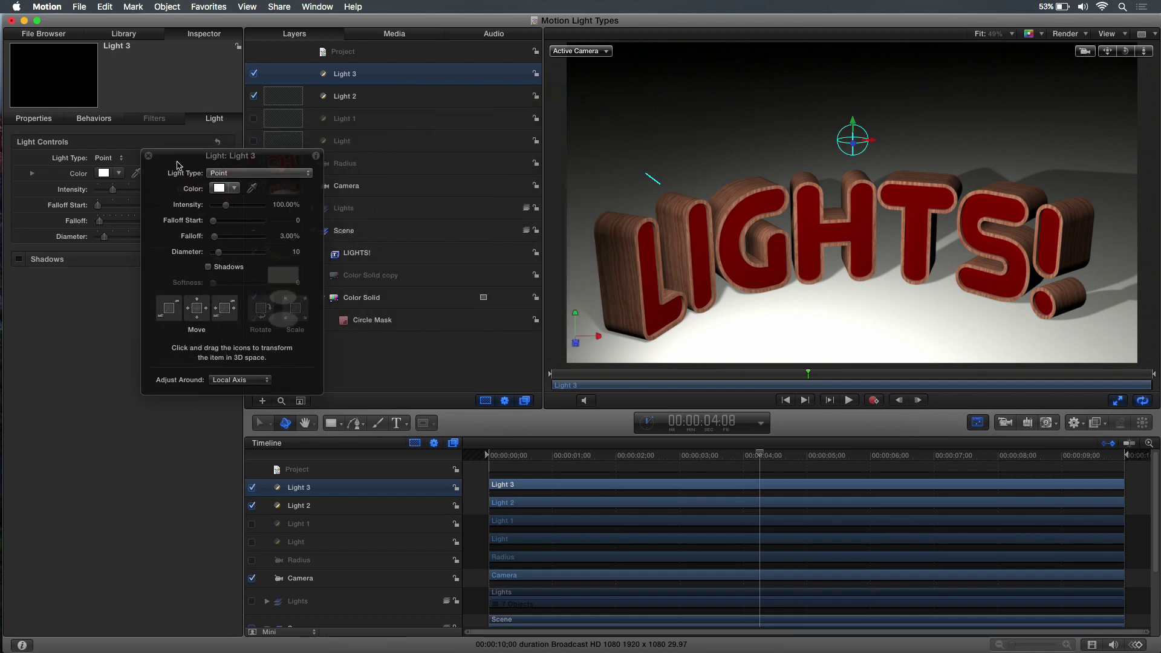
{"action": "left_click", "coordinate": [242, 173]}
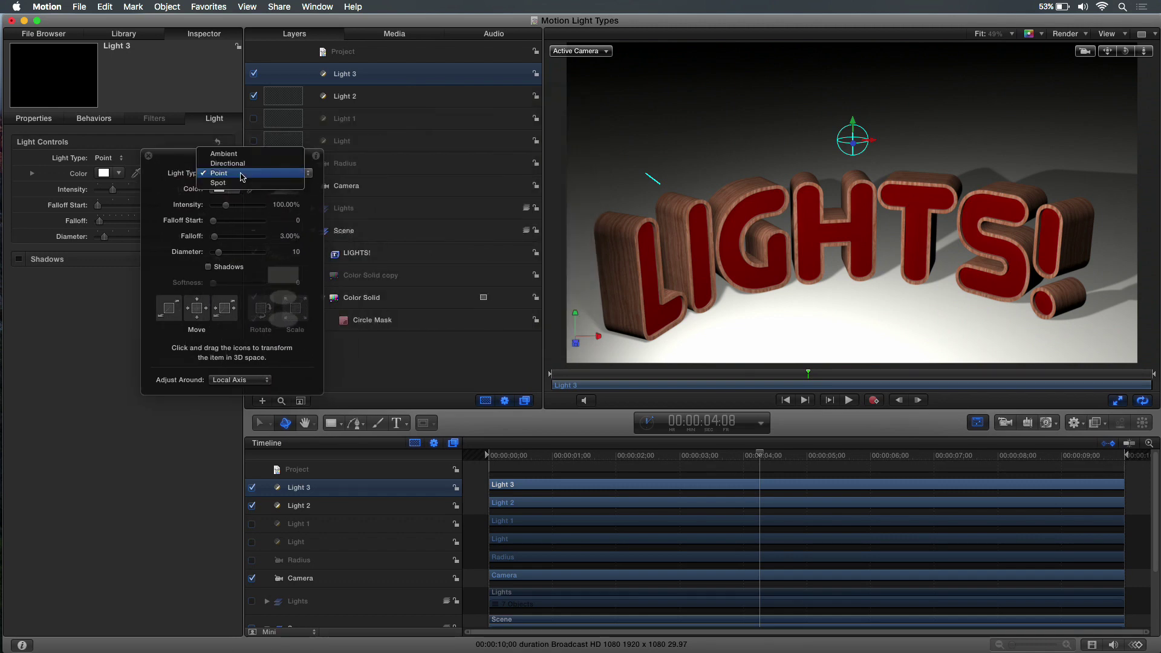
{"action": "key", "text": "Escape"}
{"action": "left_click", "coordinate": [260, 173]}
{"action": "left_click", "coordinate": [251, 152]}
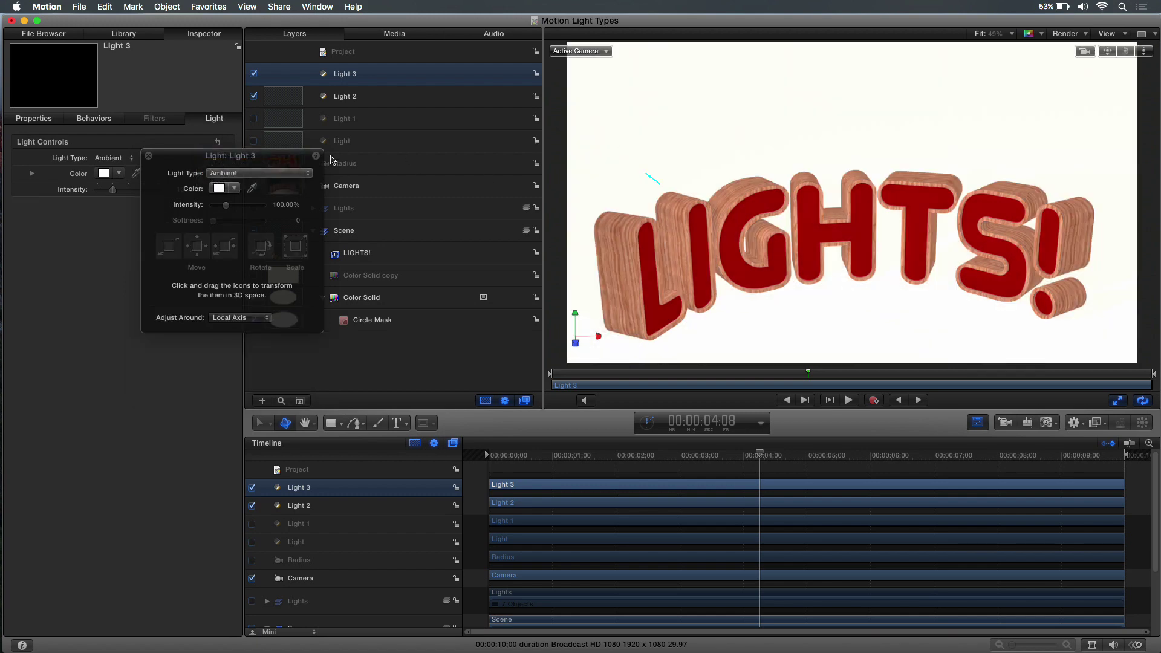
{"action": "left_click_drag", "start_coordinate": [275, 162], "coordinate": [445, 161]}
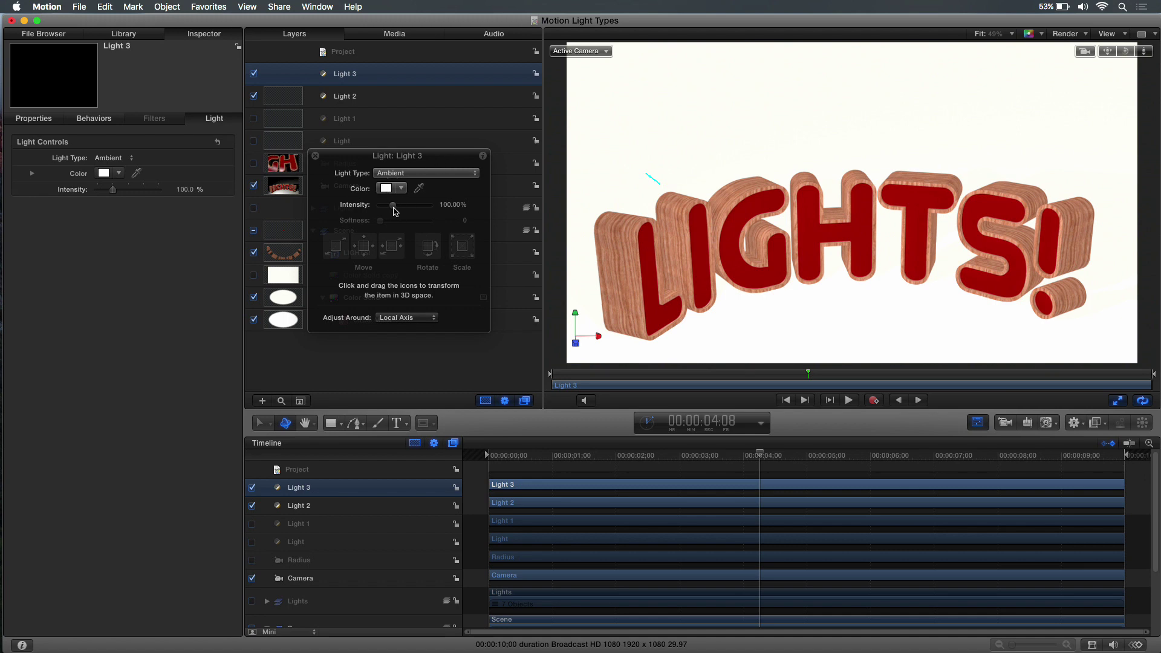
- Set the ambient intensity to 7.76%, then switch Light 3 off
{"action": "left_click_drag", "start_coordinate": [394, 210], "coordinate": [379, 211]}
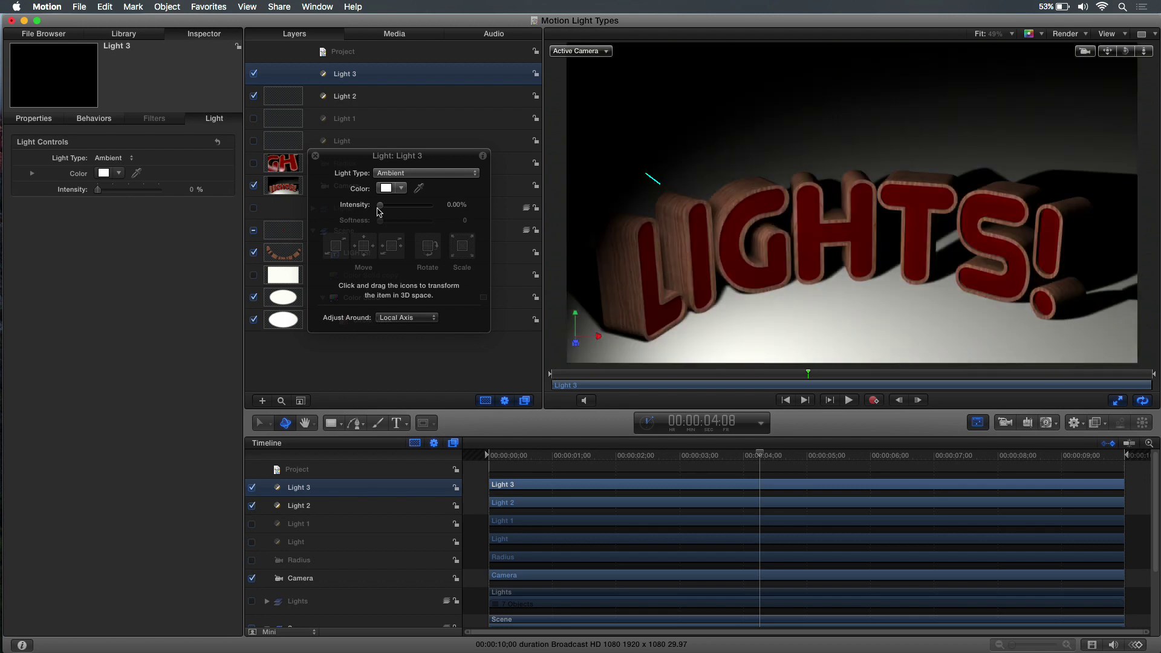
{"action": "left_click_drag", "start_coordinate": [382, 209], "coordinate": [383, 210]}
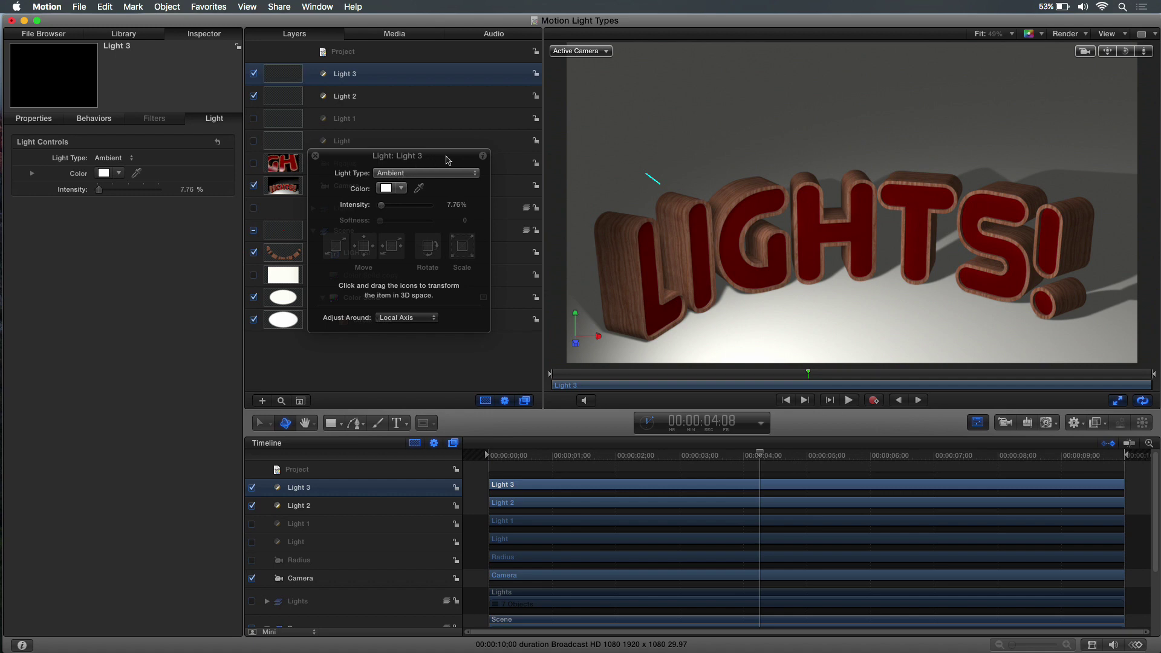
{"action": "left_click_drag", "start_coordinate": [446, 161], "coordinate": [206, 240]}
{"action": "left_click", "coordinate": [254, 73]}
- Switch off Light 2 and turn on the expanded Lights group
{"action": "left_click", "coordinate": [254, 95]}
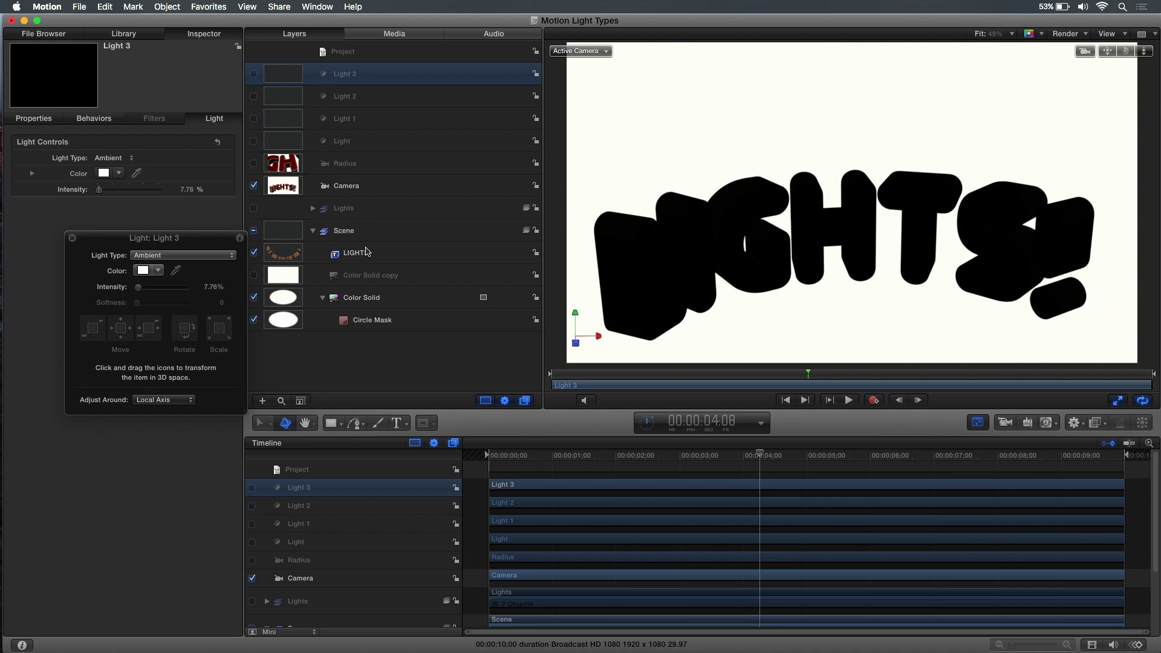
{"action": "left_click", "coordinate": [342, 209]}
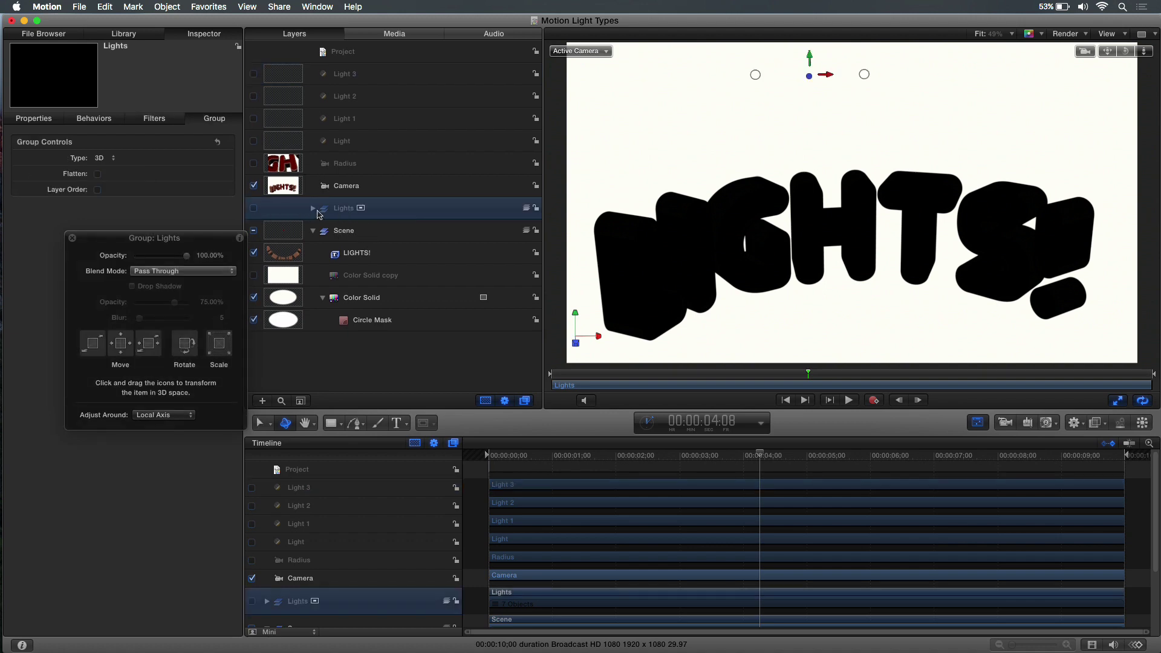
{"action": "left_click", "coordinate": [313, 208]}
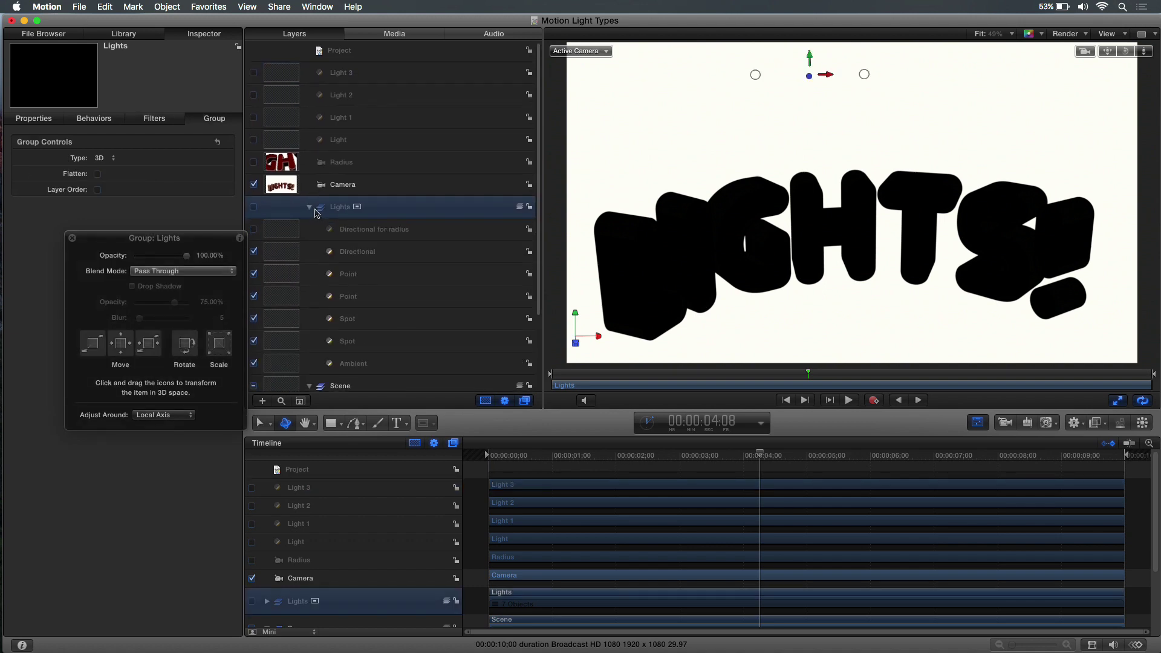
{"action": "left_click", "coordinate": [254, 206]}
- Check the Ambient light's effect by switching it off and back on
{"action": "left_click_drag", "start_coordinate": [226, 240], "coordinate": [194, 244]}
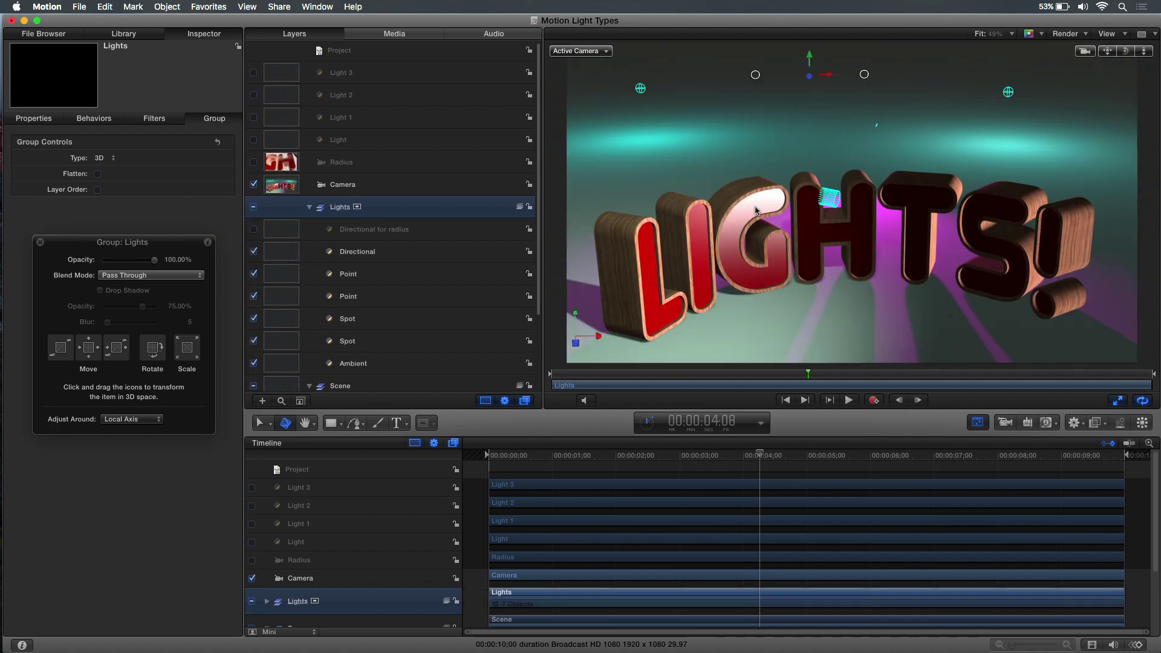
{"action": "scroll", "coordinate": [363, 288], "scroll_direction": "down", "scroll_amount": 1}
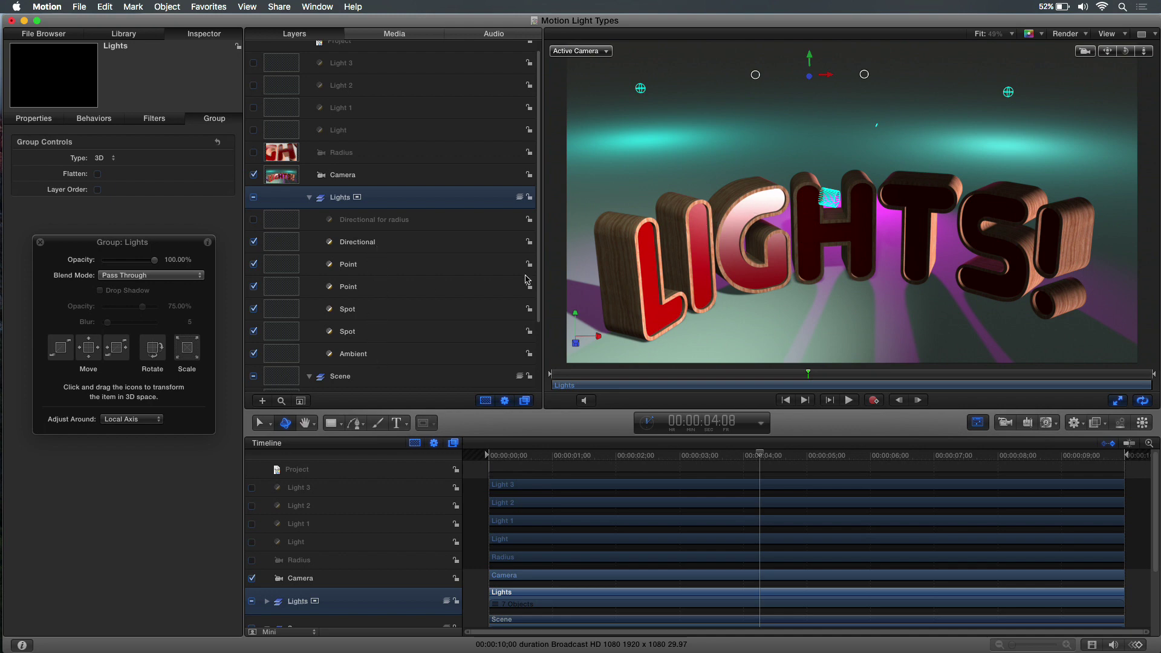
{"action": "left_click_drag", "start_coordinate": [165, 240], "coordinate": [186, 239]}
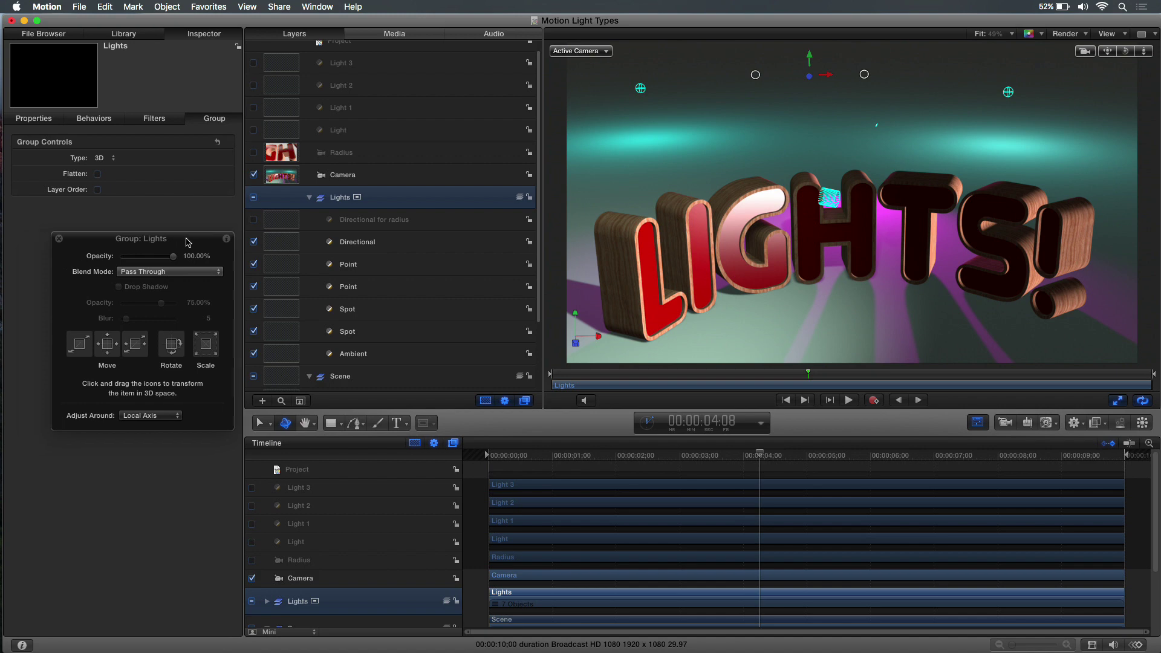
{"action": "left_click", "coordinate": [254, 355]}
{"action": "left_click", "coordinate": [254, 355]}
- Enable the Directional for radius spotlight and the Radius camera
{"action": "left_click", "coordinate": [253, 220]}
{"action": "left_click", "coordinate": [259, 221]}
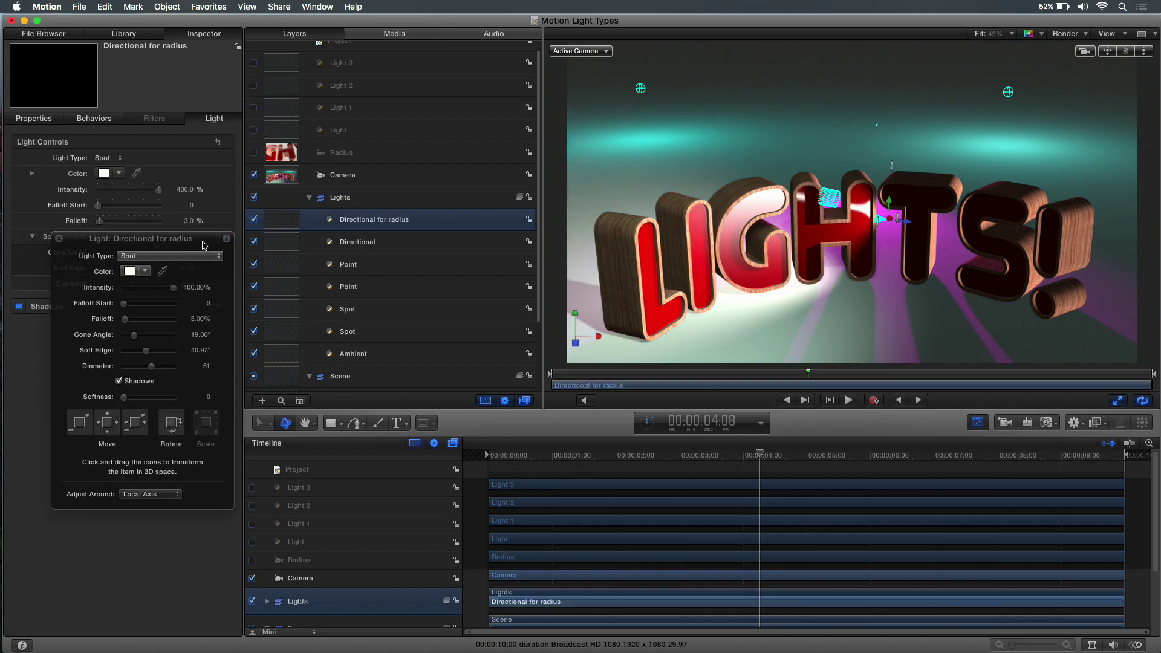
{"action": "left_click_drag", "start_coordinate": [203, 245], "coordinate": [462, 159]}
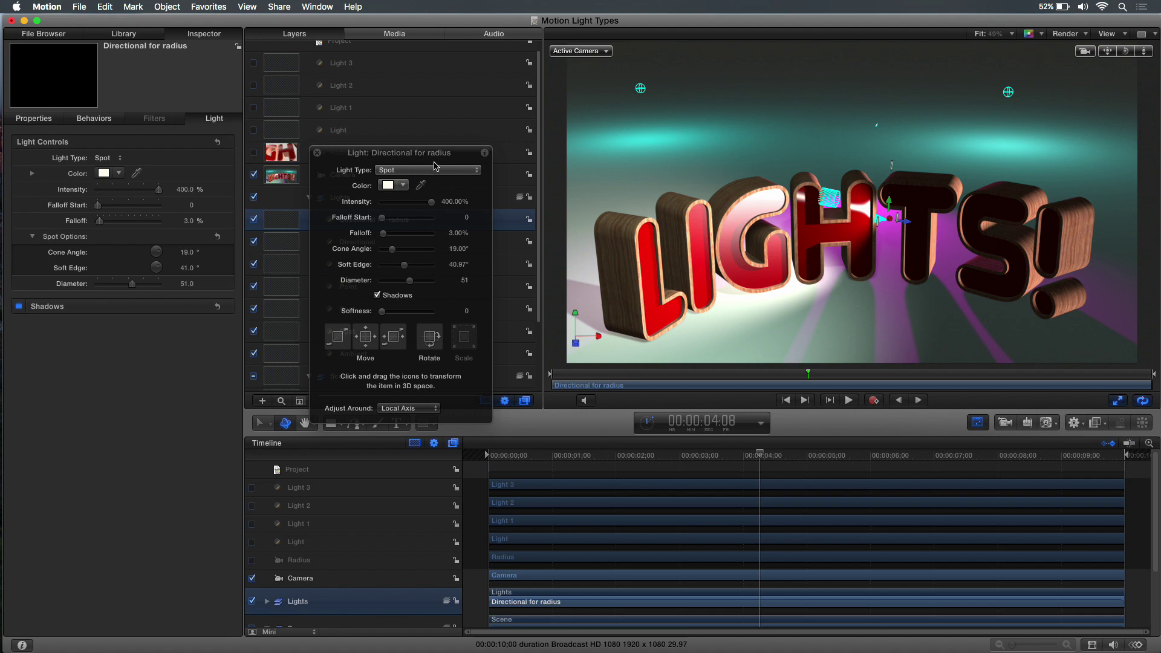
{"action": "left_click_drag", "start_coordinate": [441, 156], "coordinate": [363, 300]}
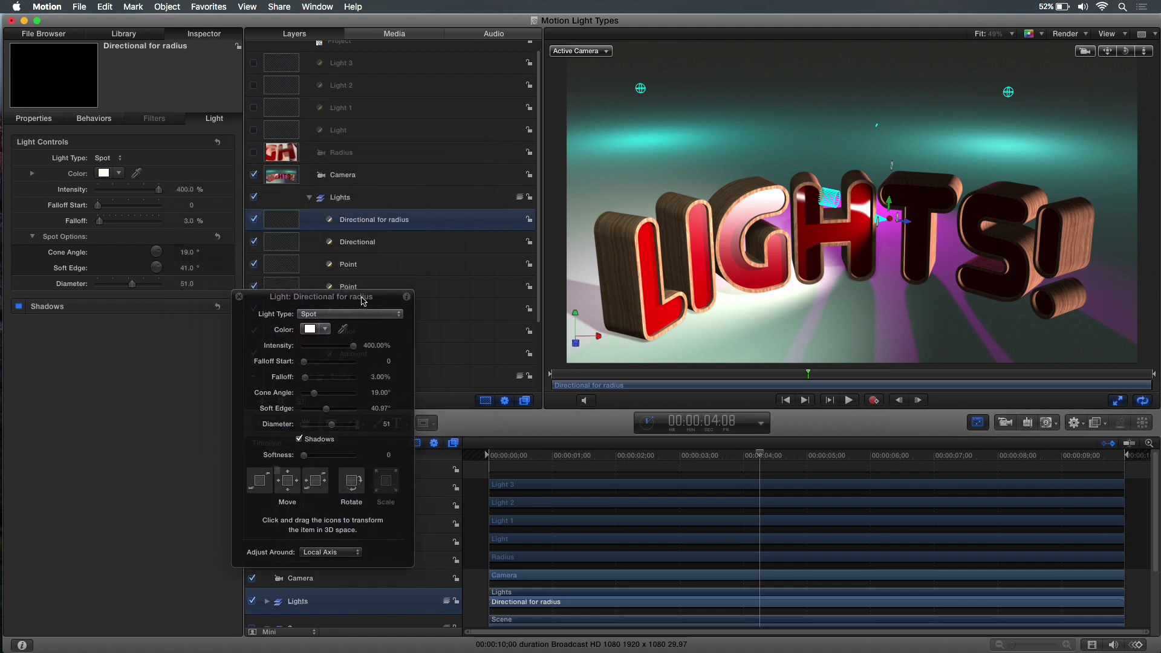
{"action": "left_click", "coordinate": [254, 153]}
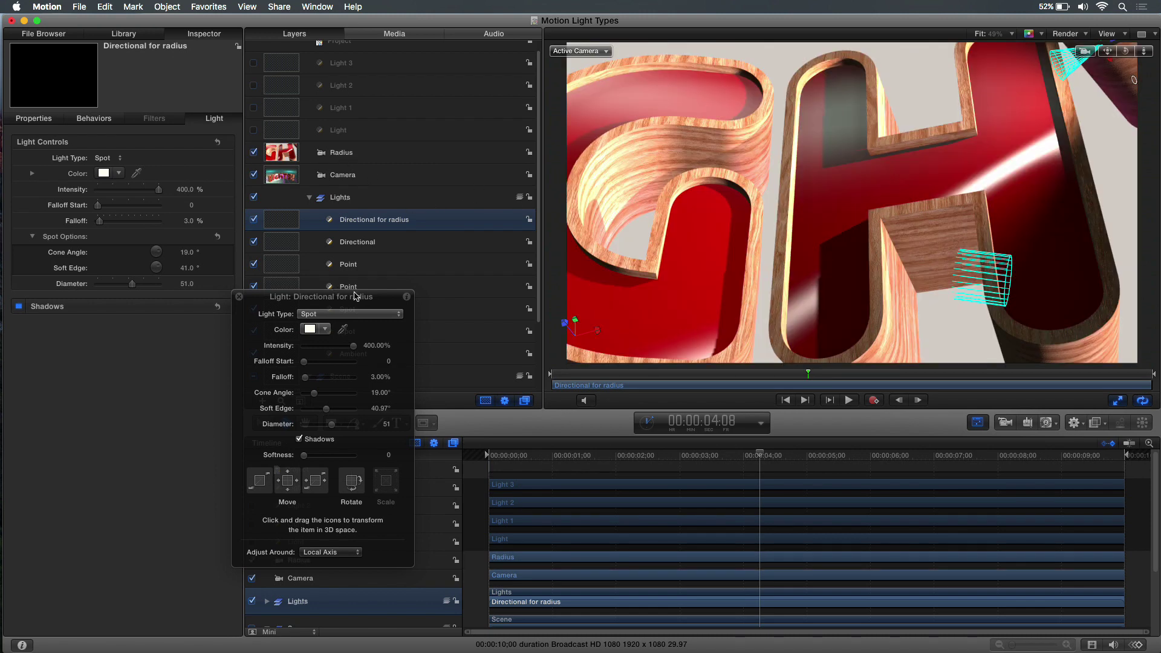
{"action": "left_click_drag", "start_coordinate": [386, 301], "coordinate": [219, 253]}
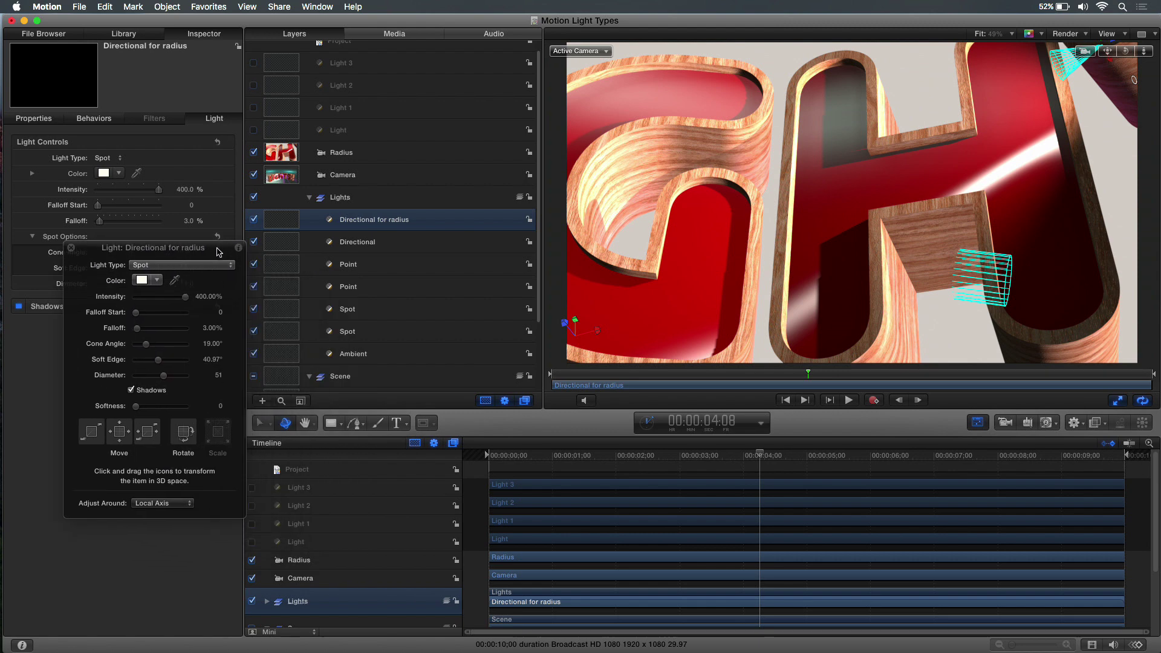
- Switch off the Ambient, both Spot, both Point and the Directional lights
{"action": "left_click", "coordinate": [254, 354]}
{"action": "left_click", "coordinate": [254, 332]}
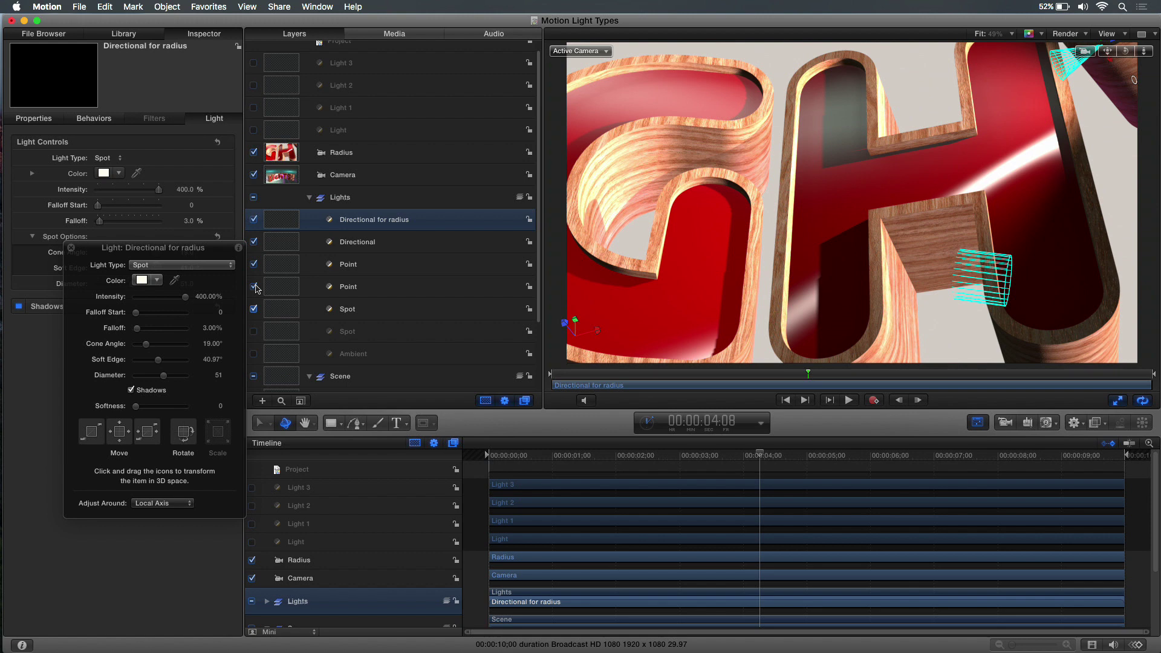
{"action": "left_click", "coordinate": [254, 309]}
{"action": "left_click", "coordinate": [254, 287]}
{"action": "left_click", "coordinate": [254, 264]}
{"action": "left_click", "coordinate": [255, 243]}
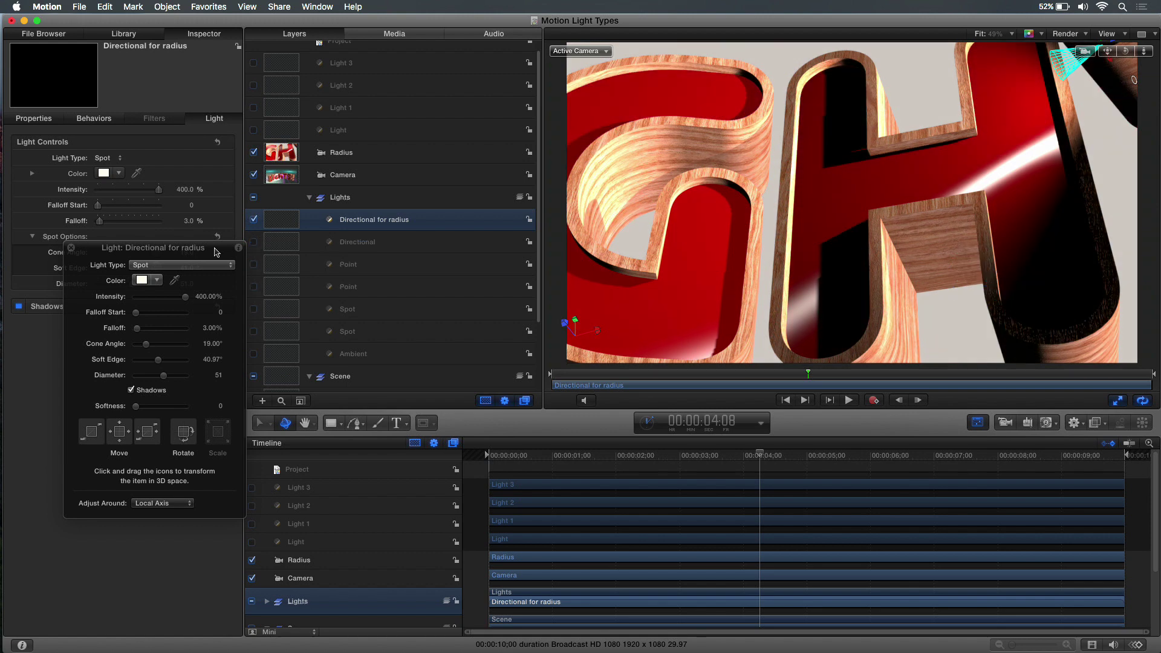
{"action": "left_click_drag", "start_coordinate": [220, 255], "coordinate": [449, 190]}
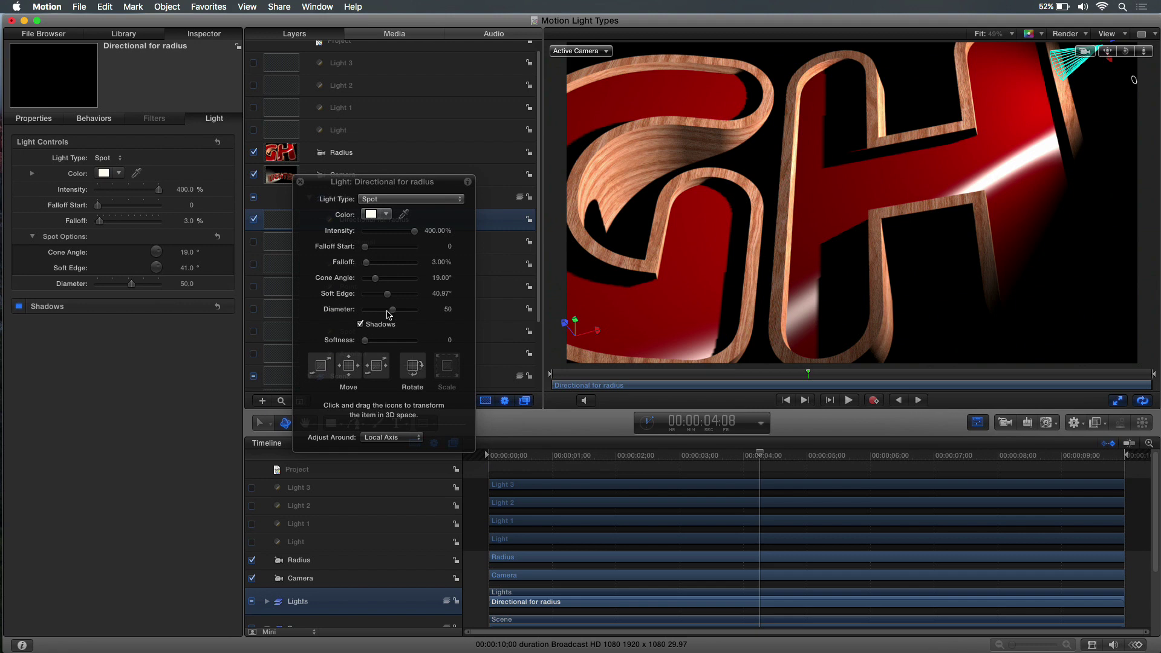
- Widen the Directional for radius spotlight's diameter to 90
{"action": "left_click_drag", "start_coordinate": [379, 314], "coordinate": [418, 313]}
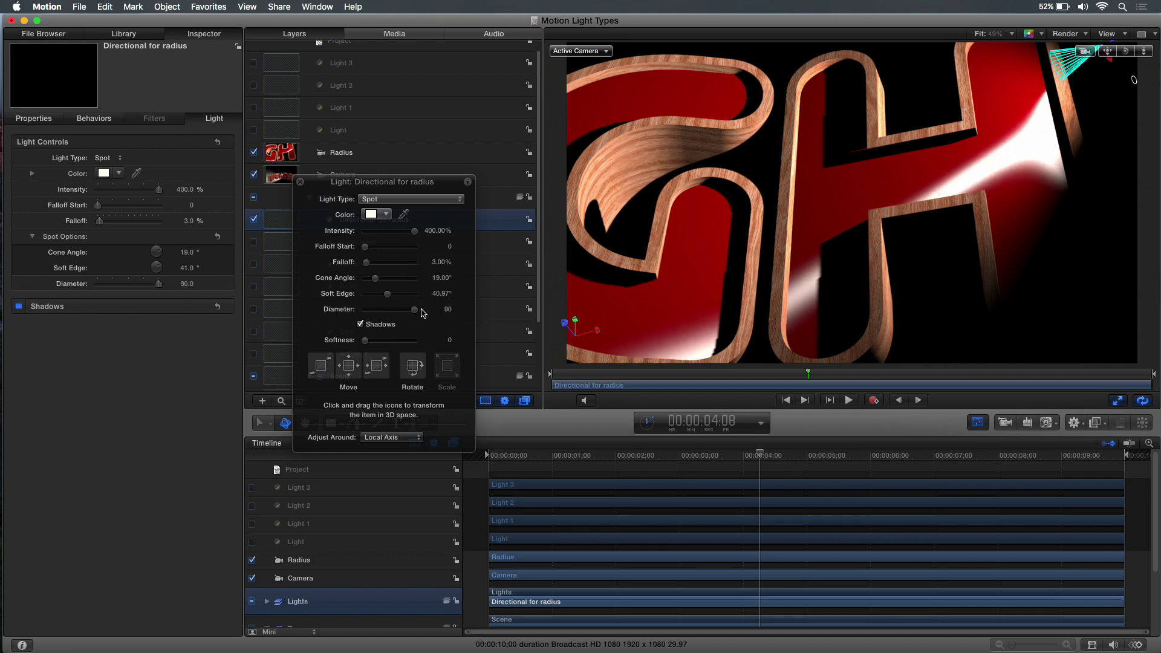
{"action": "left_click_drag", "start_coordinate": [432, 183], "coordinate": [298, 230]}
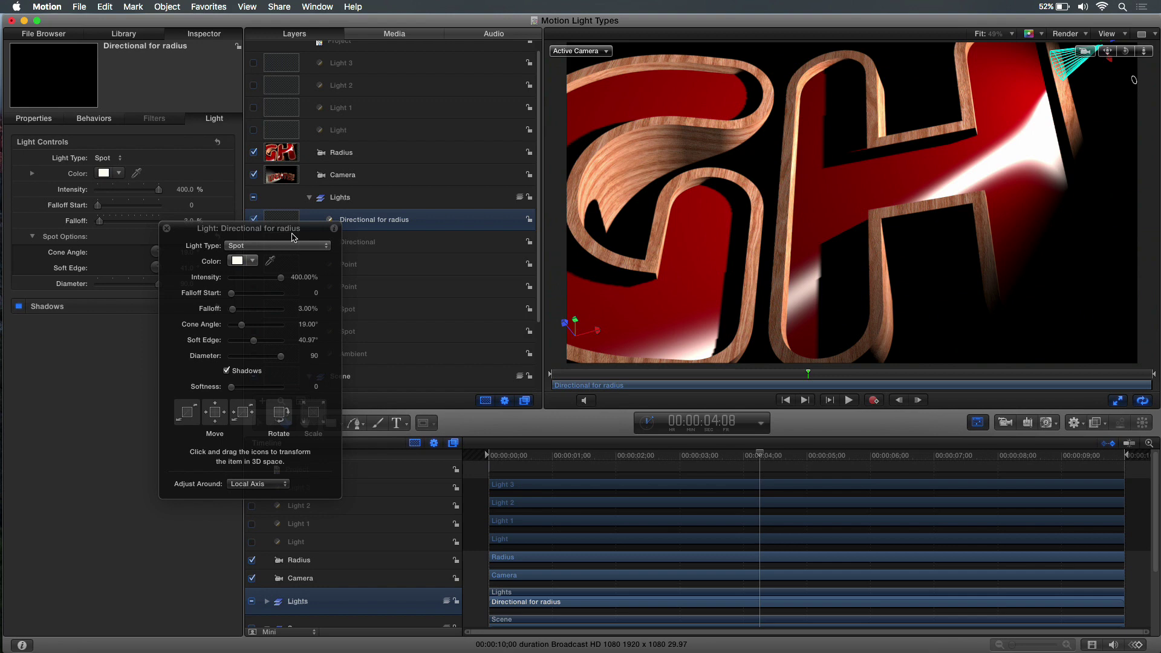
{"action": "left_click_drag", "start_coordinate": [293, 236], "coordinate": [242, 294]}
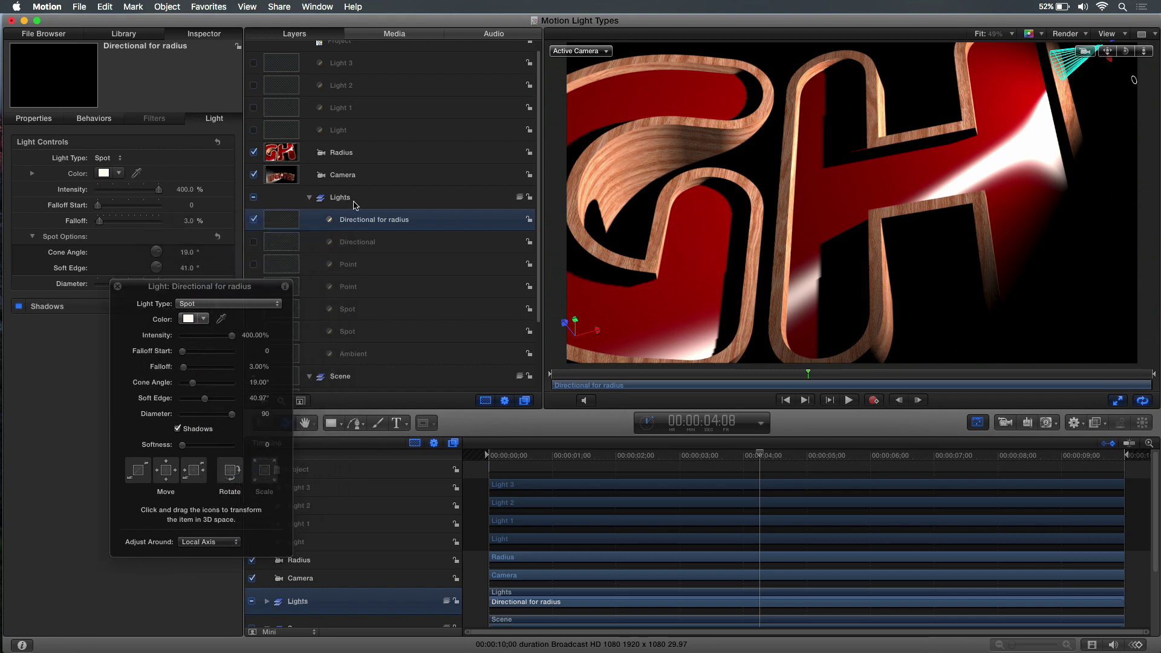
- Uncheck the Radius camera so the main camera shows the spotlit letters
{"action": "left_click", "coordinate": [254, 153]}
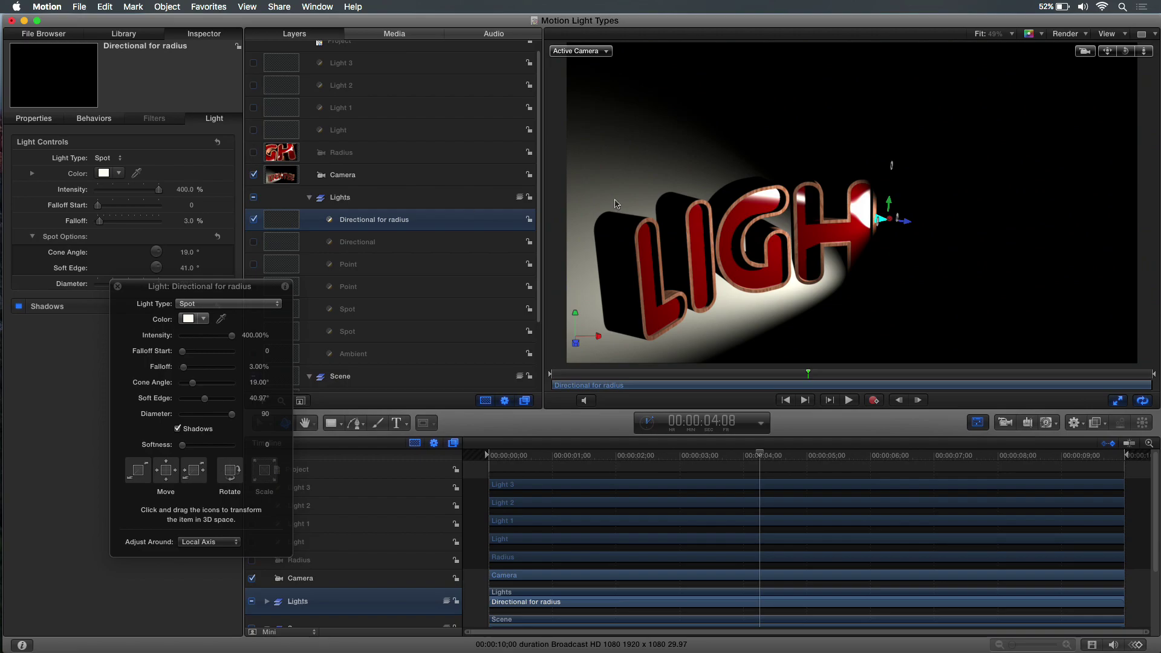